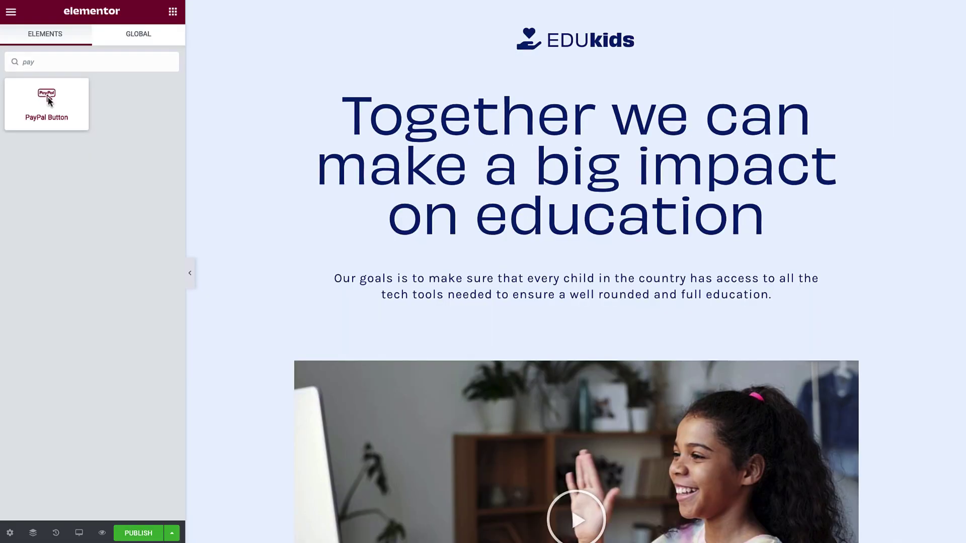
- Place a PayPal Button widget below the EDUkids hero paragraph, leaving transaction type unchanged
{"action": "left_click_drag", "start_coordinate": [47, 97], "coordinate": [391, 305]}
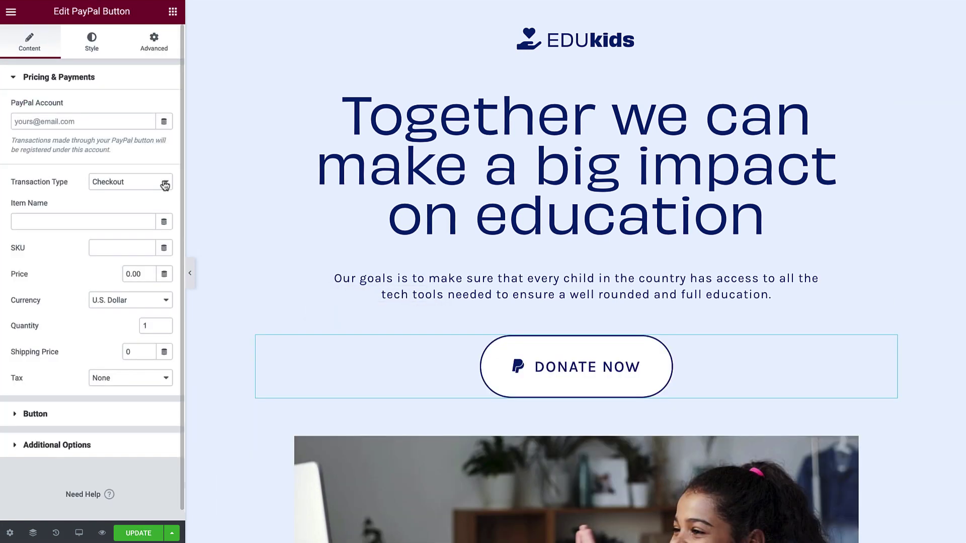
{"action": "left_click", "coordinate": [165, 184]}
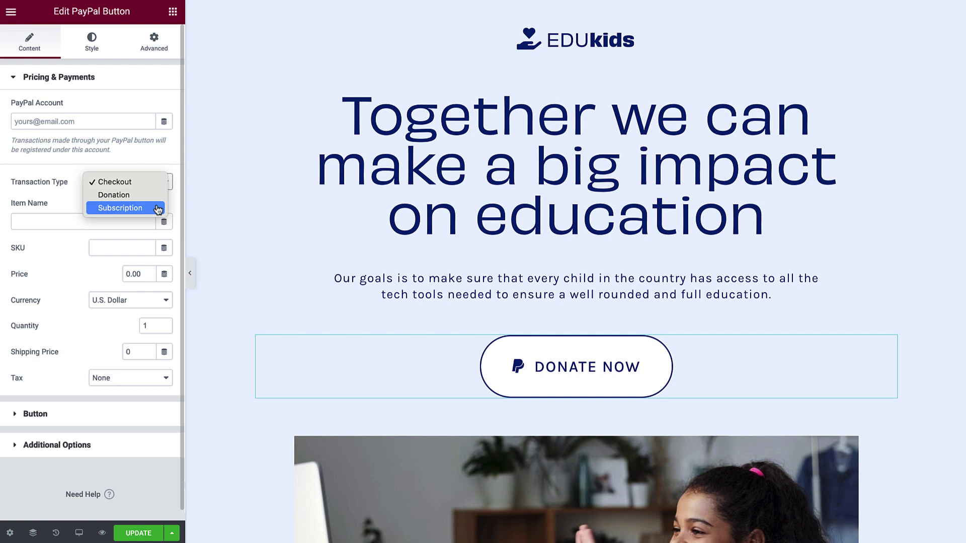
{"action": "key", "text": "Escape"}
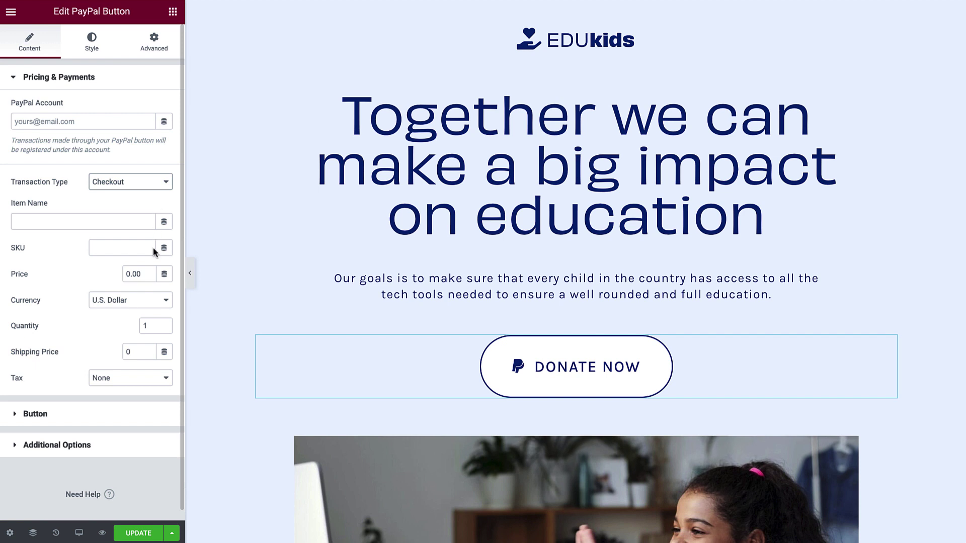
- Review the Button and Additional Options sections, then the widget's Style settings
{"action": "left_click", "coordinate": [146, 412]}
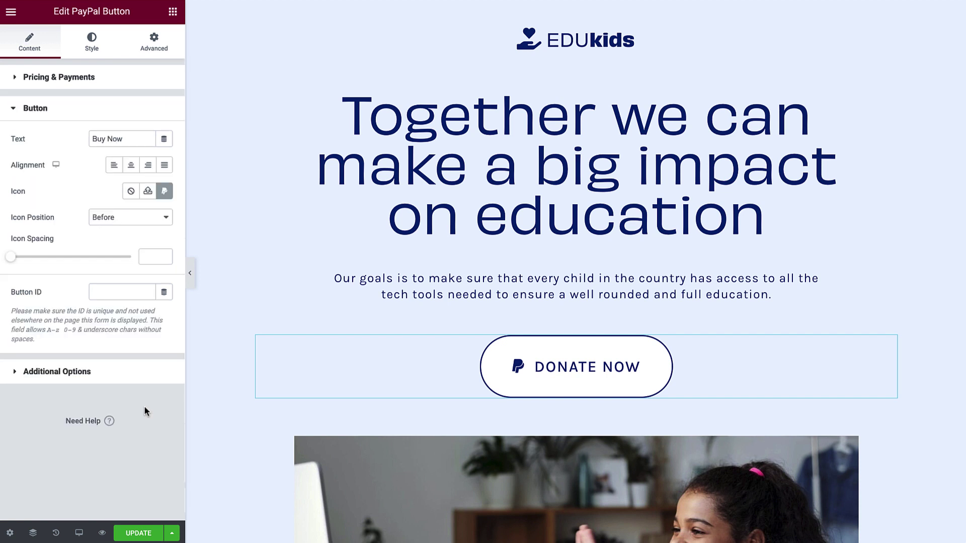
{"action": "left_click", "coordinate": [147, 371]}
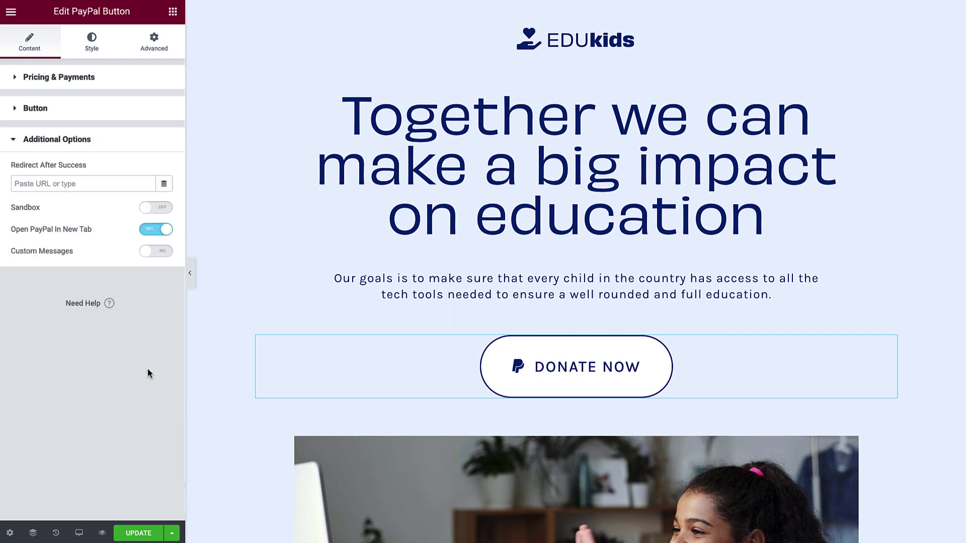
{"action": "left_click", "coordinate": [93, 48]}
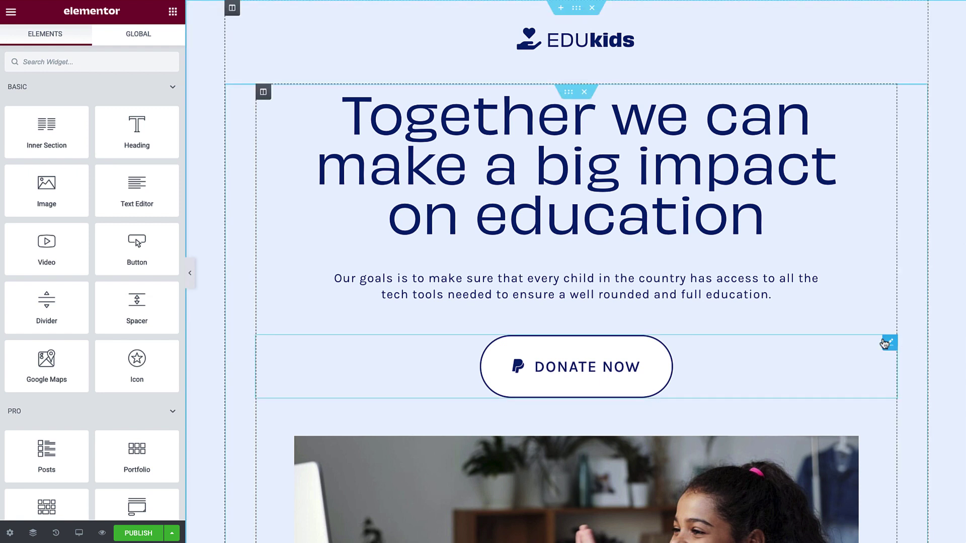
- Delete the DONATE NOW PayPal button and add a new PayPal Button under the hero paragraph
{"action": "right_click", "coordinate": [884, 340]}
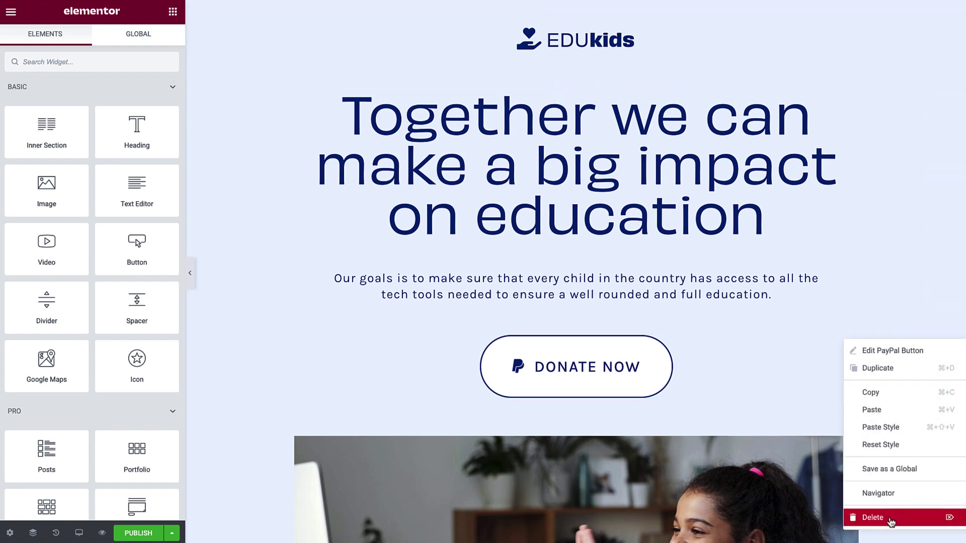
{"action": "left_click", "coordinate": [890, 521]}
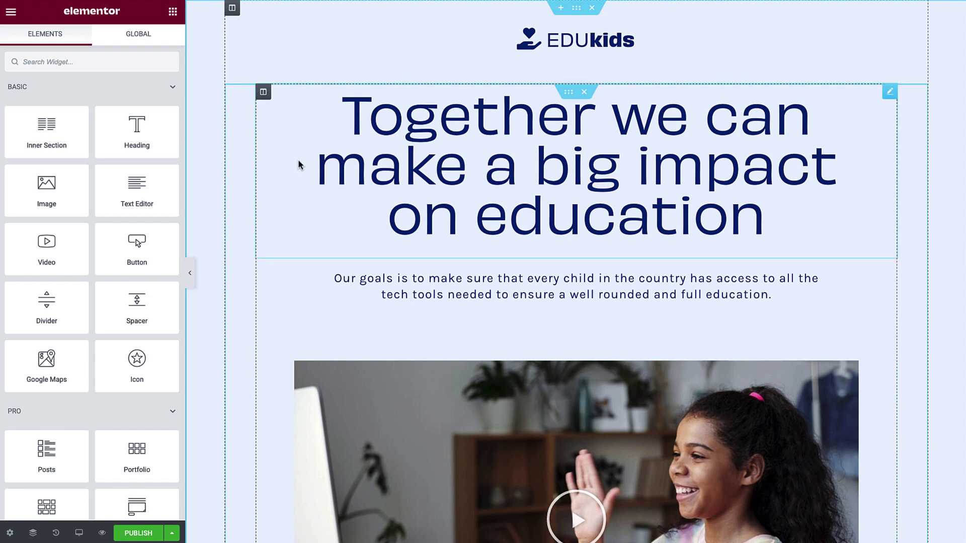
{"action": "left_click", "coordinate": [164, 62]}
{"action": "type", "text": "pay"}
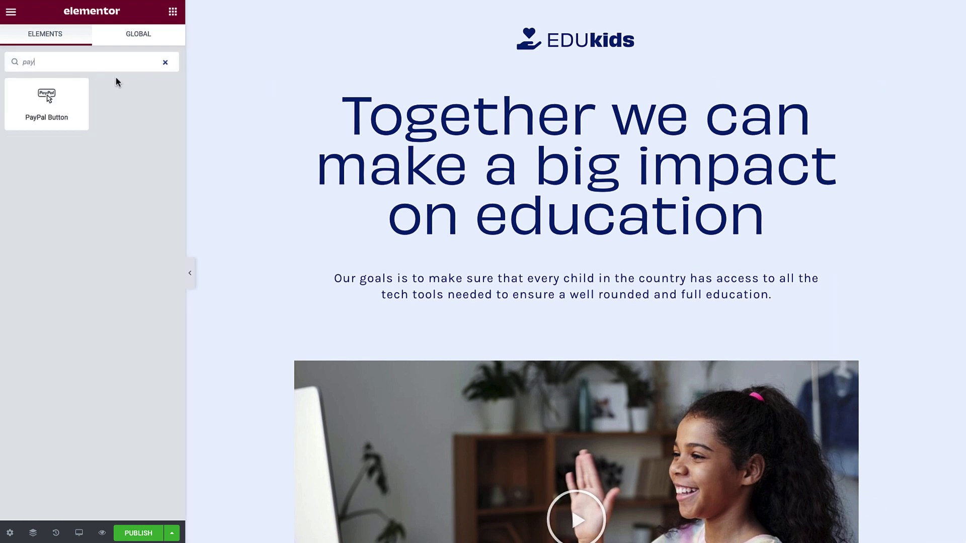
{"action": "left_click_drag", "start_coordinate": [47, 98], "coordinate": [396, 312]}
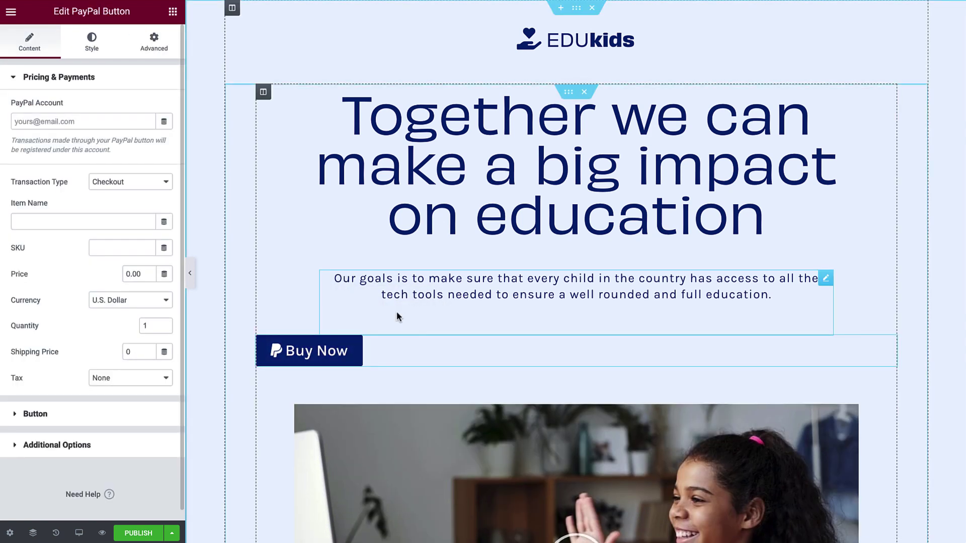
- Enter the PayPal account e-mail and keep Checkout as the transaction type
{"action": "left_click", "coordinate": [154, 121]}
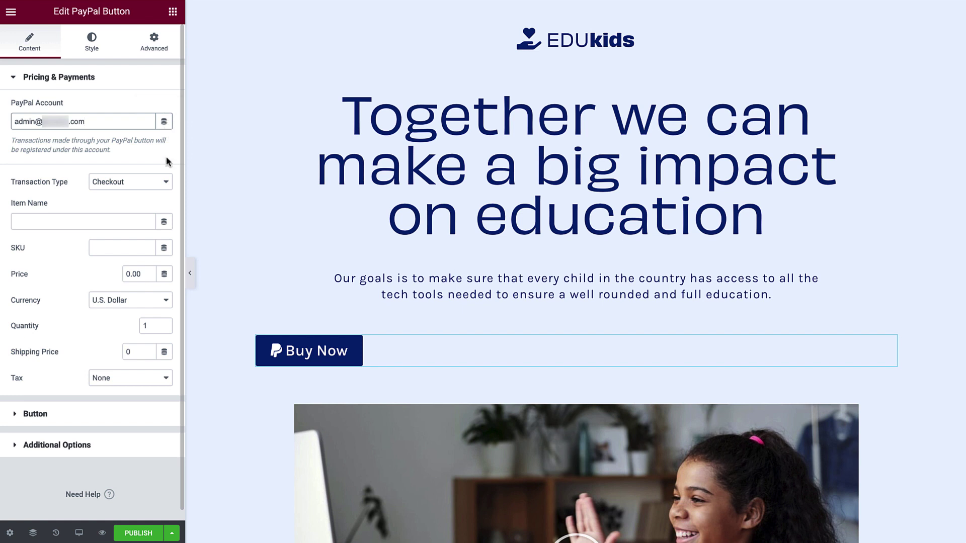
{"action": "left_click", "coordinate": [166, 185]}
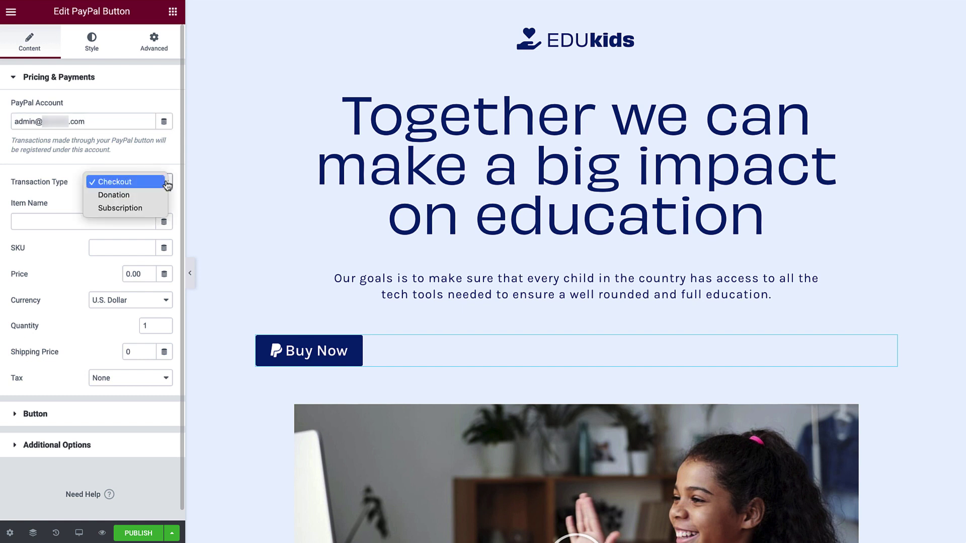
{"action": "left_click", "coordinate": [166, 184]}
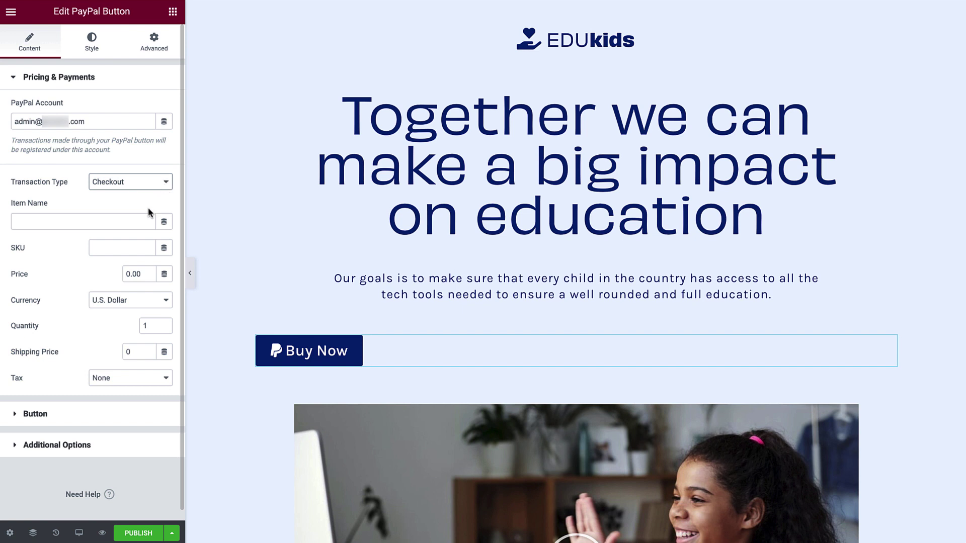
- Set item name Coffee Mug, SKU 8675309, price 10.00 in U.S. Dollar
{"action": "left_click", "coordinate": [139, 222]}
{"action": "type", "text": "Coffee Mug"}
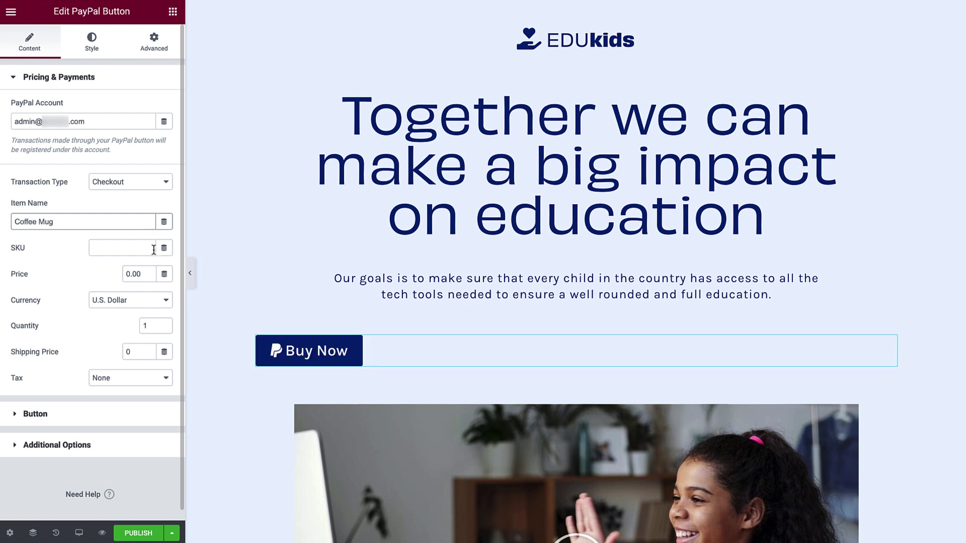
{"action": "left_click", "coordinate": [154, 249]}
{"action": "type", "text": "8675309"}
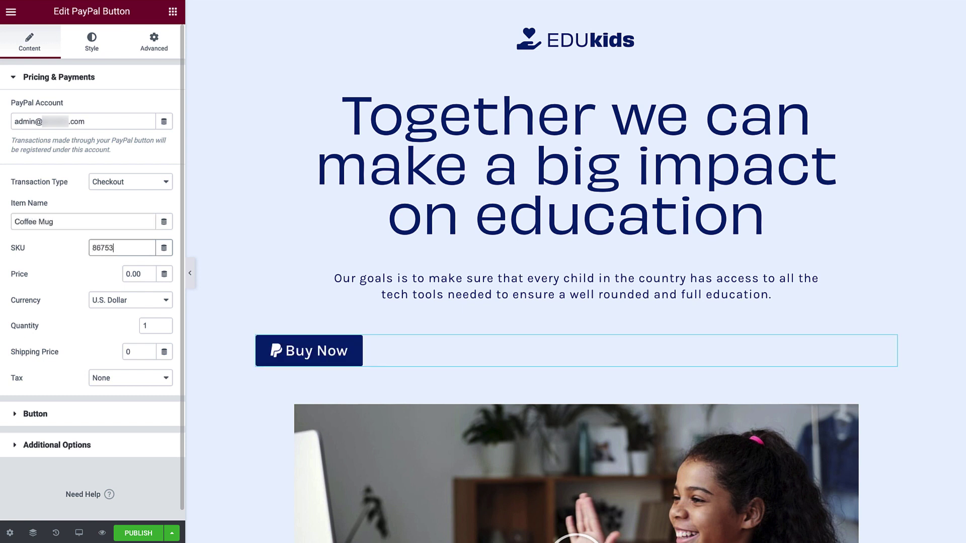
{"action": "double_click", "coordinate": [133, 274]}
{"action": "type", "text": "10.00"}
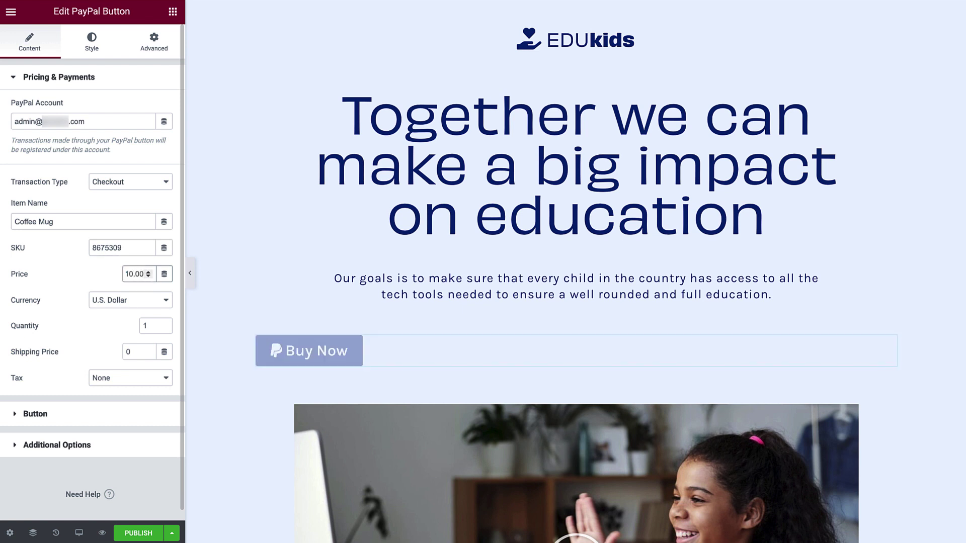
{"action": "left_click", "coordinate": [145, 305]}
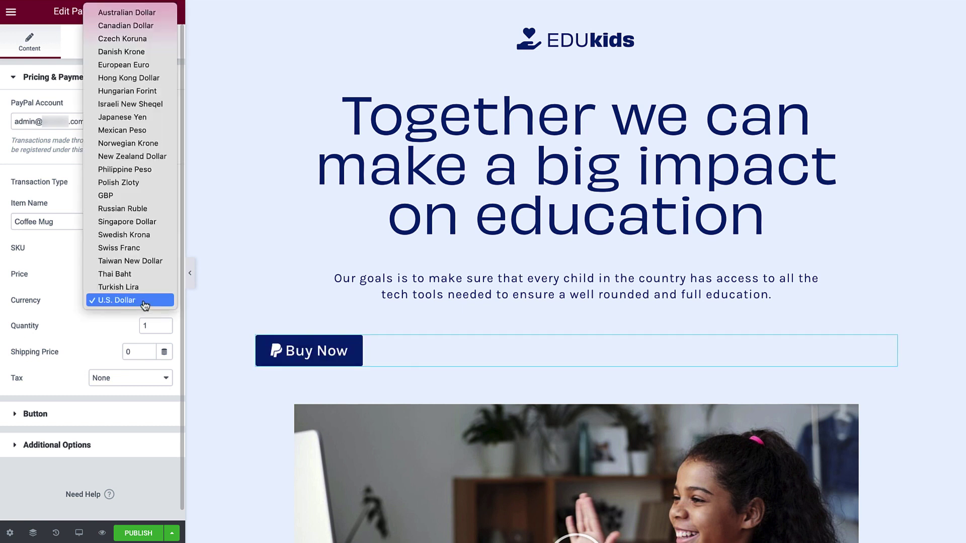
{"action": "left_click", "coordinate": [145, 300]}
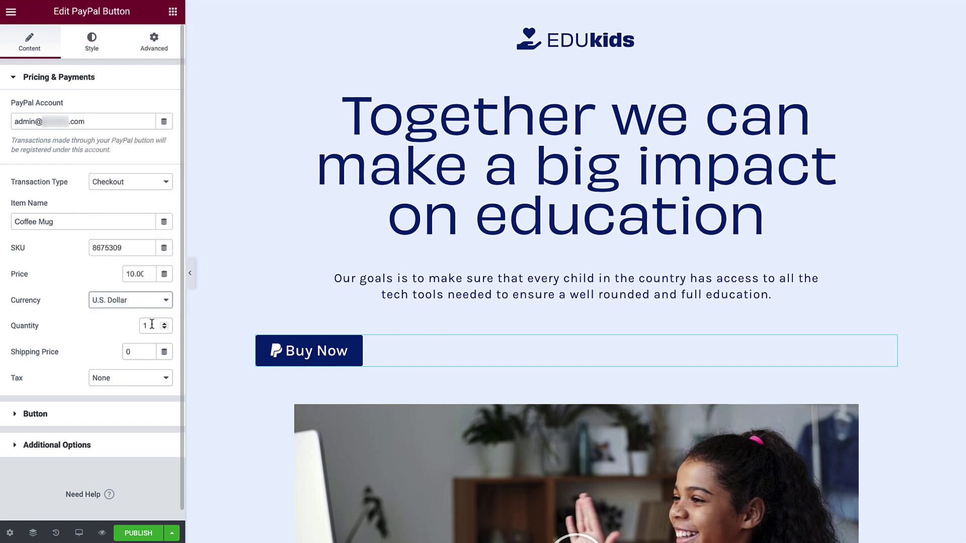
- Charge tax as a Percentage of 5
{"action": "left_click", "coordinate": [142, 378]}
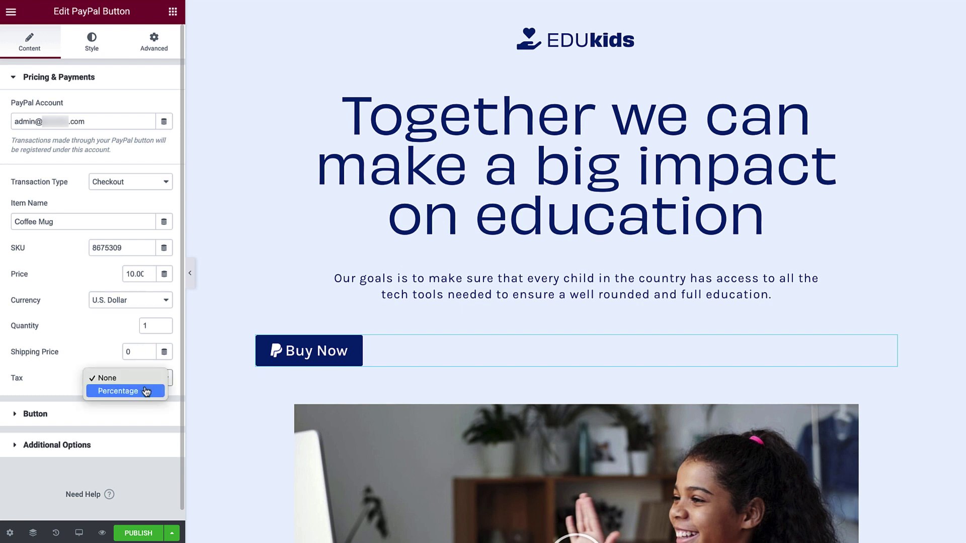
{"action": "left_click", "coordinate": [145, 391]}
{"action": "left_click", "coordinate": [135, 404]}
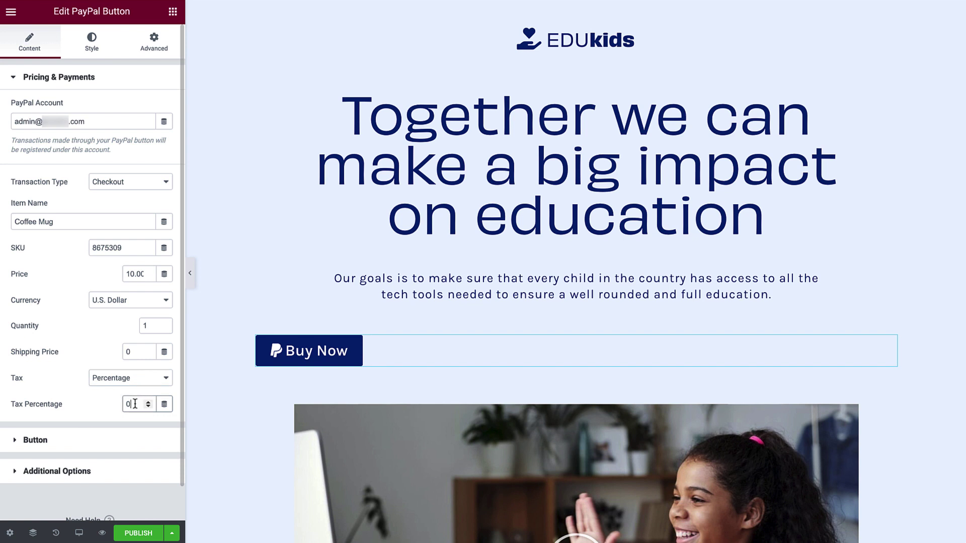
{"action": "double_click", "coordinate": [135, 403]}
{"action": "type", "text": "5"}
- Switch the transaction type to Donation and rename the item 'EDUkids Donation'
{"action": "left_click", "coordinate": [146, 184]}
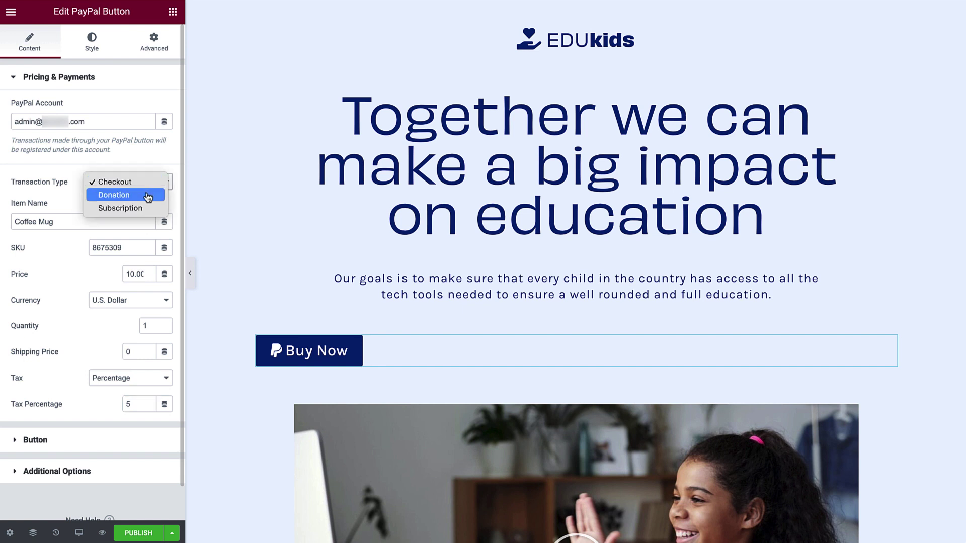
{"action": "left_click", "coordinate": [147, 196]}
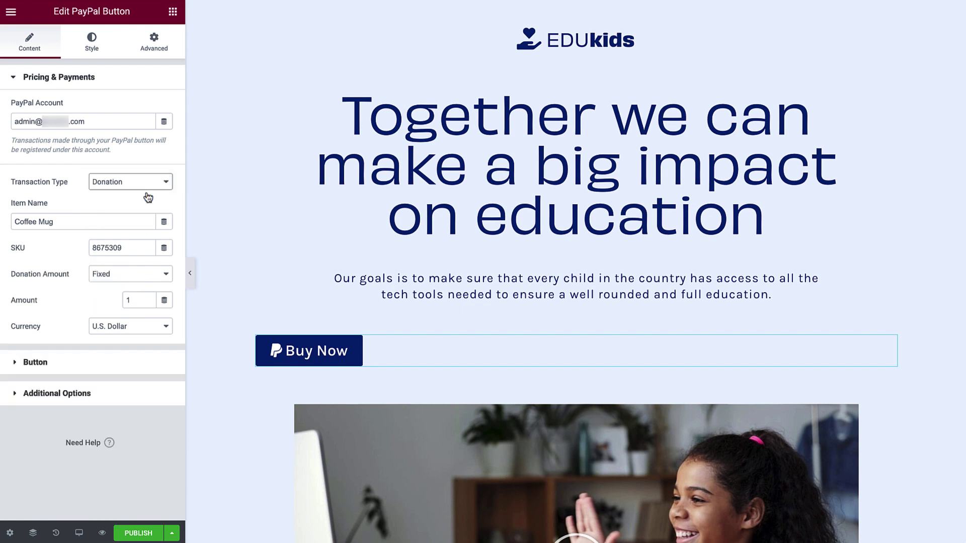
{"action": "triple_click", "coordinate": [139, 221]}
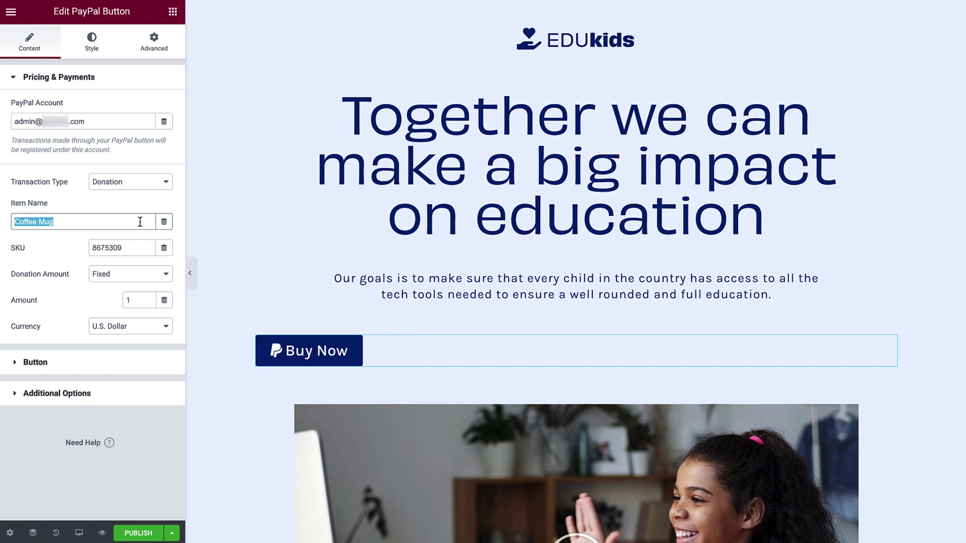
{"action": "type", "text": "EDUkids Donation"}
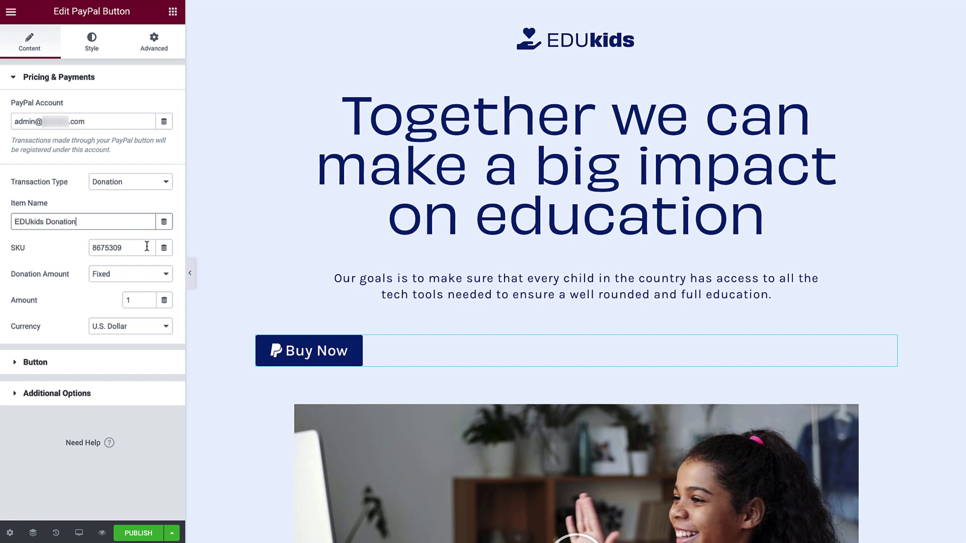
- Keep the donation amount Fixed and set the amount to 50.00
{"action": "left_click", "coordinate": [152, 276]}
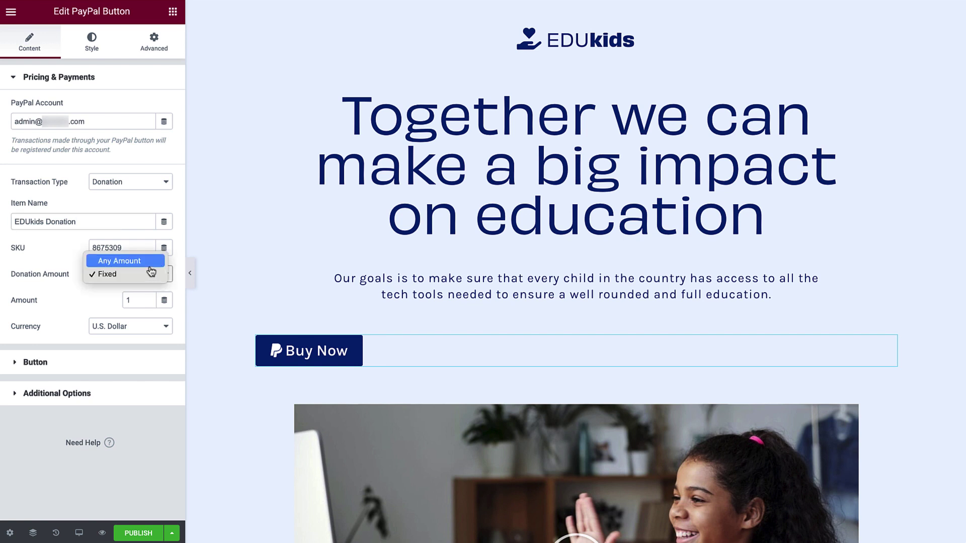
{"action": "left_click", "coordinate": [147, 260]}
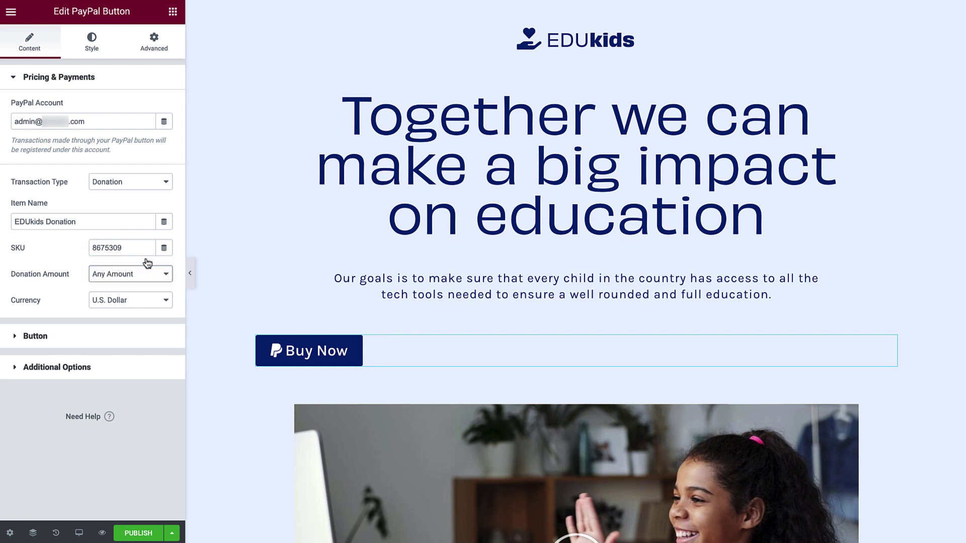
{"action": "left_click", "coordinate": [150, 275]}
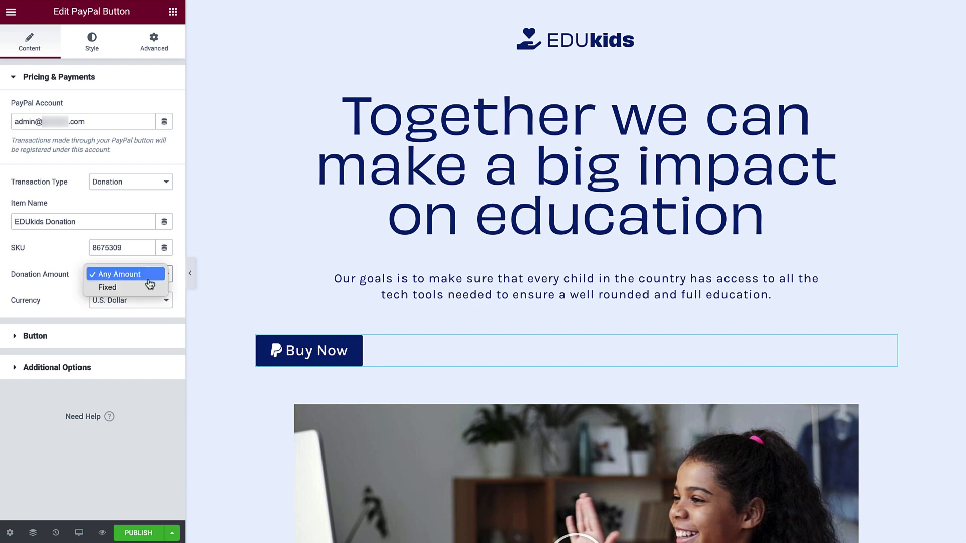
{"action": "left_click", "coordinate": [148, 287]}
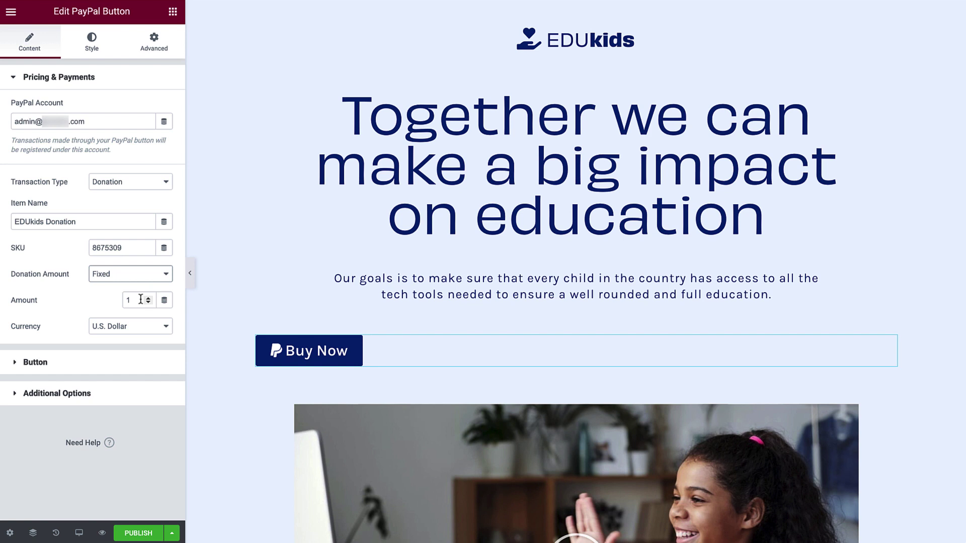
{"action": "double_click", "coordinate": [141, 300]}
{"action": "type", "text": "50.00"}
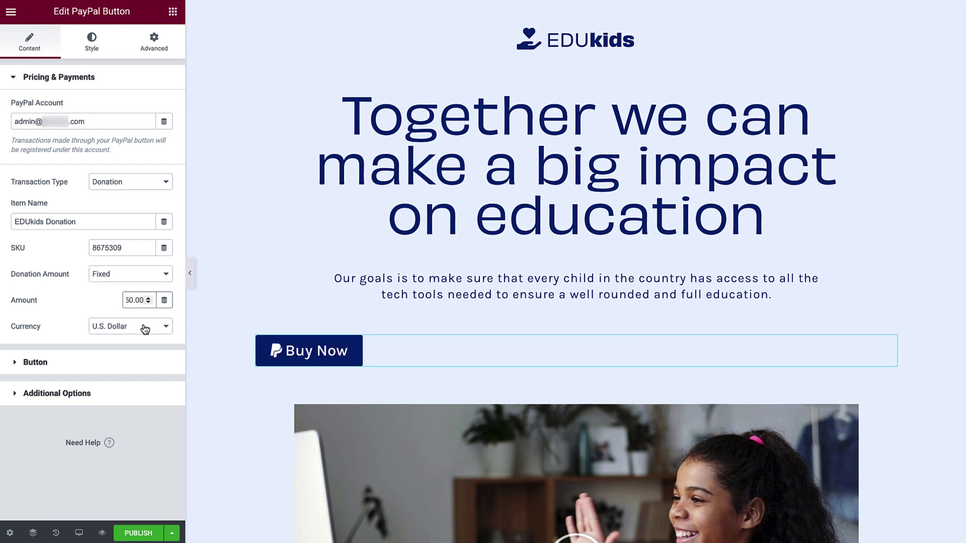
{"action": "left_click", "coordinate": [139, 187]}
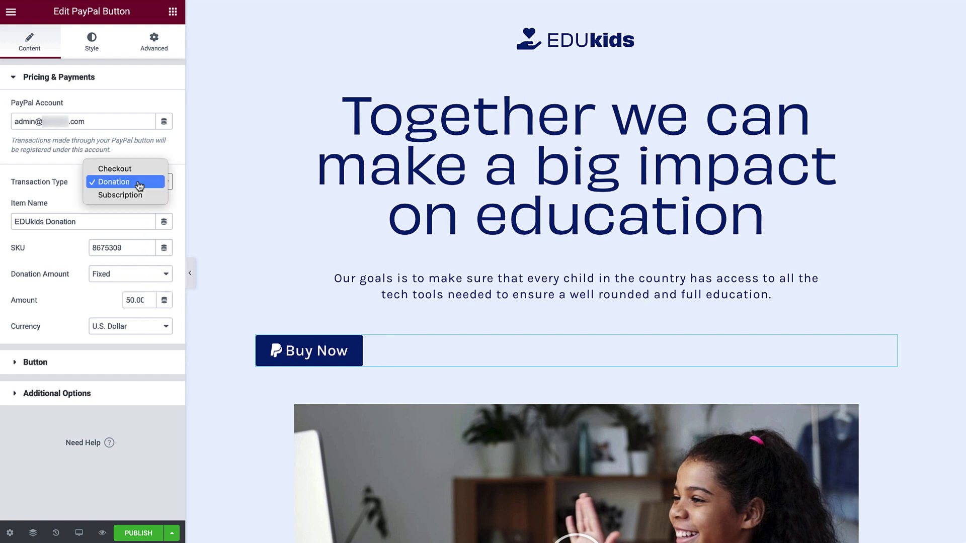
{"action": "left_click", "coordinate": [139, 200]}
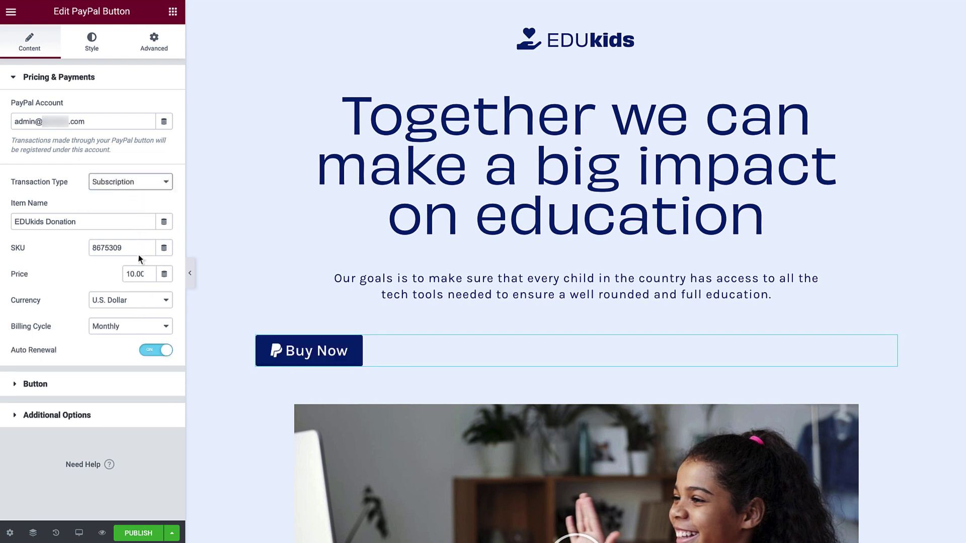
{"action": "left_click", "coordinate": [145, 330]}
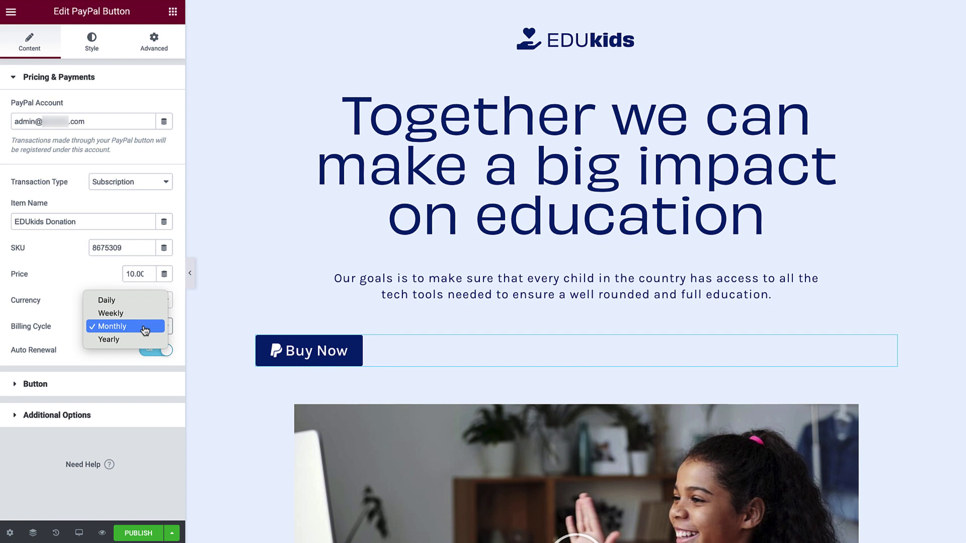
{"action": "left_click", "coordinate": [145, 331]}
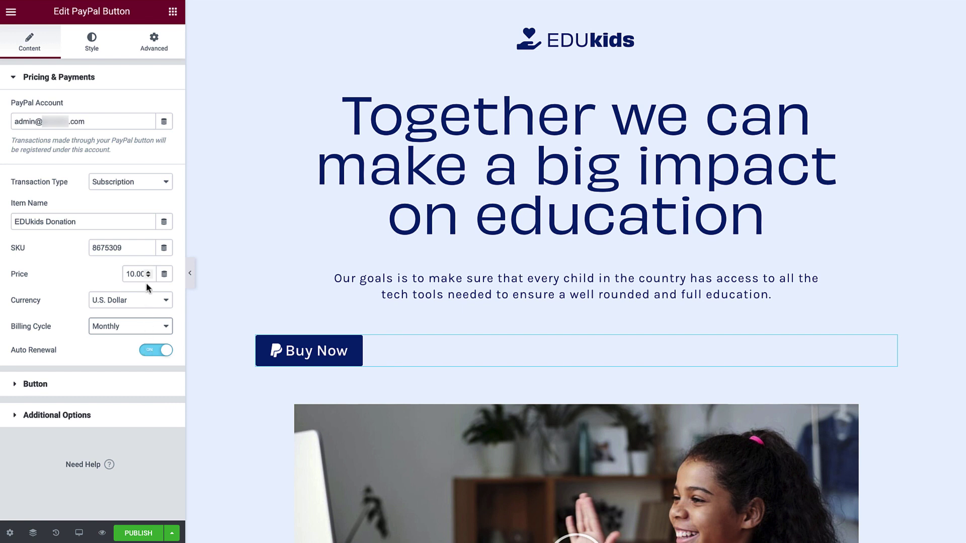
{"action": "left_click", "coordinate": [138, 184]}
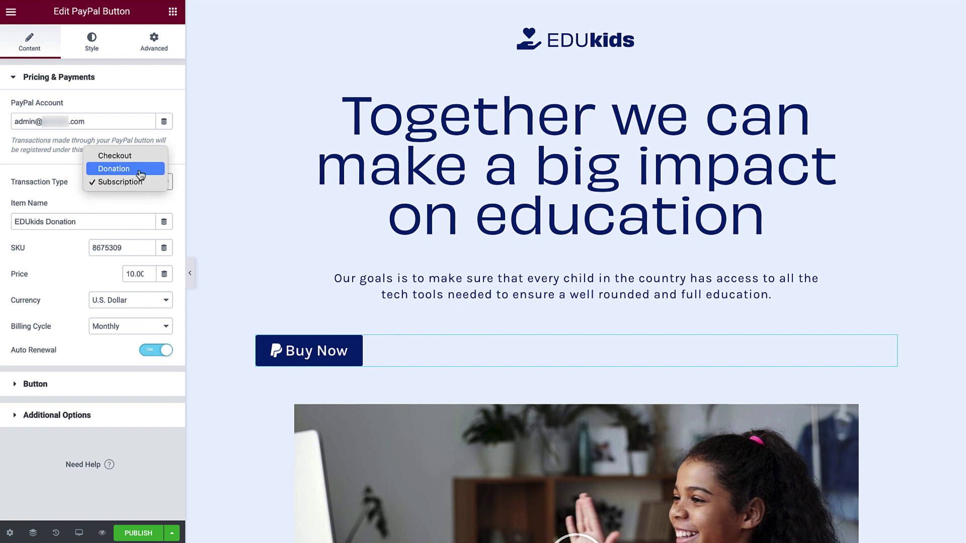
{"action": "left_click", "coordinate": [140, 171]}
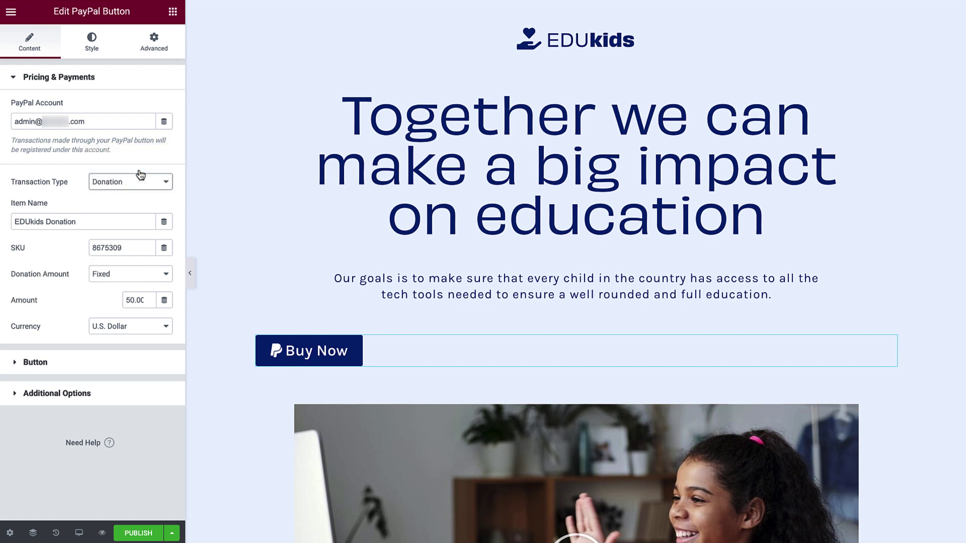
- Change the button text to 'Donate Now' and center-align the button
{"action": "left_click", "coordinate": [152, 361]}
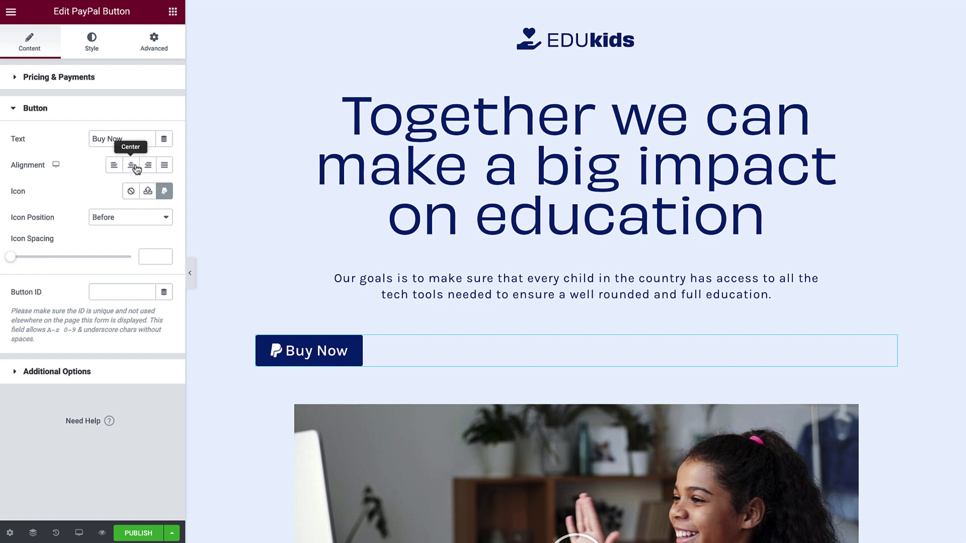
{"action": "triple_click", "coordinate": [137, 139]}
{"action": "type", "text": "Donate Now"}
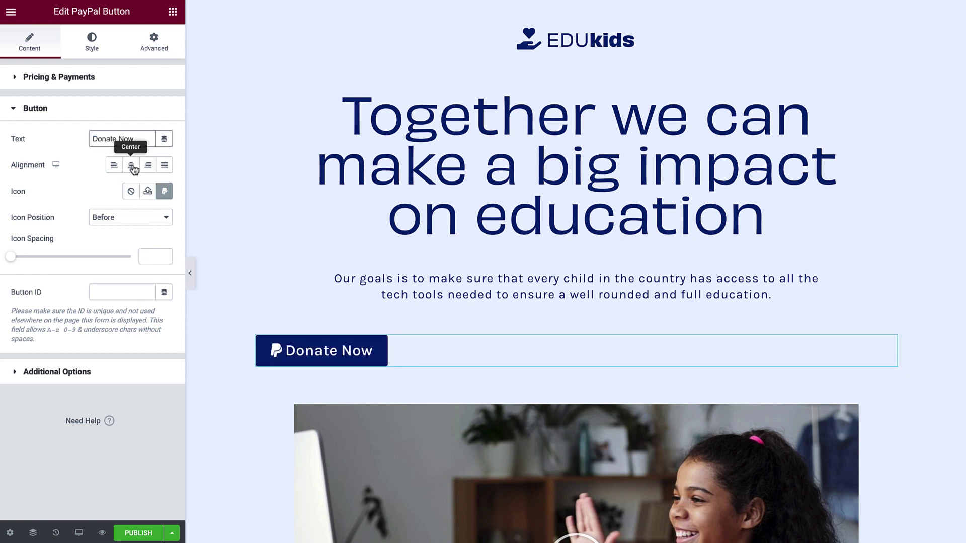
{"action": "left_click", "coordinate": [134, 168]}
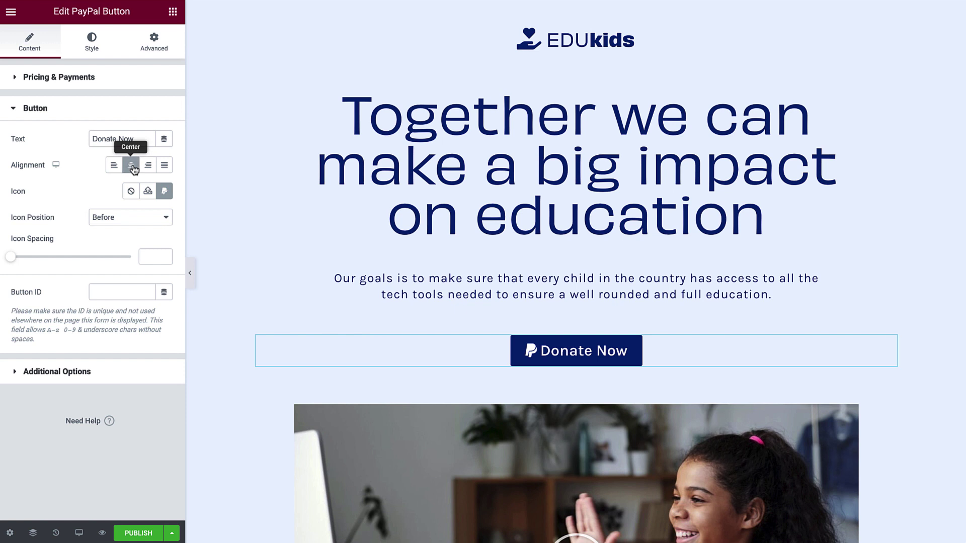
- Replace the button icon with the Paypal icon from the Icon Library
{"action": "left_click", "coordinate": [131, 194]}
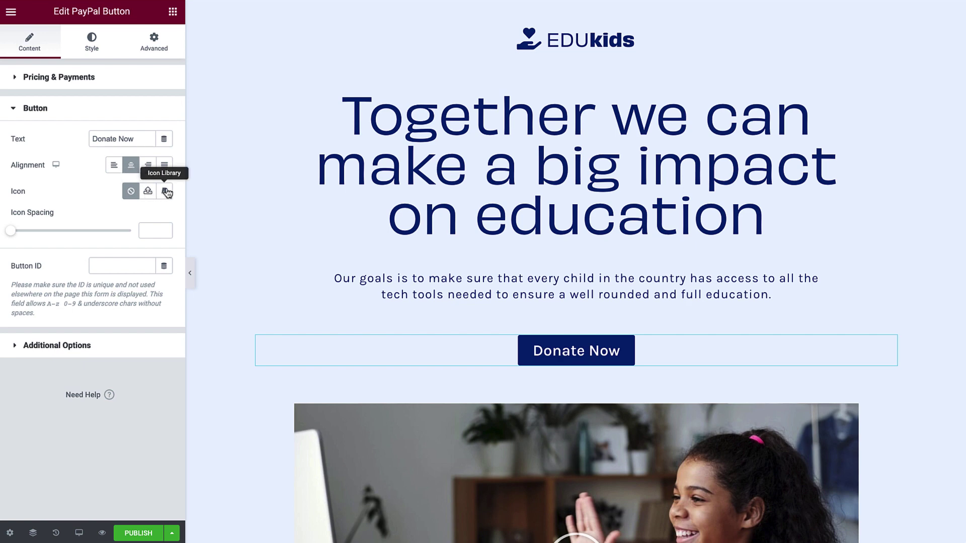
{"action": "left_click", "coordinate": [167, 193]}
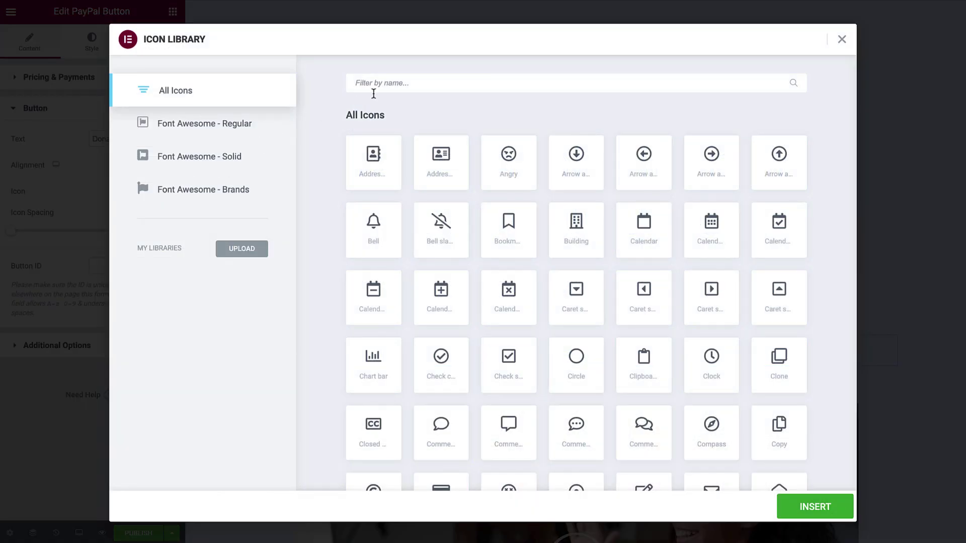
{"action": "left_click", "coordinate": [415, 85]}
{"action": "type", "text": "payp"}
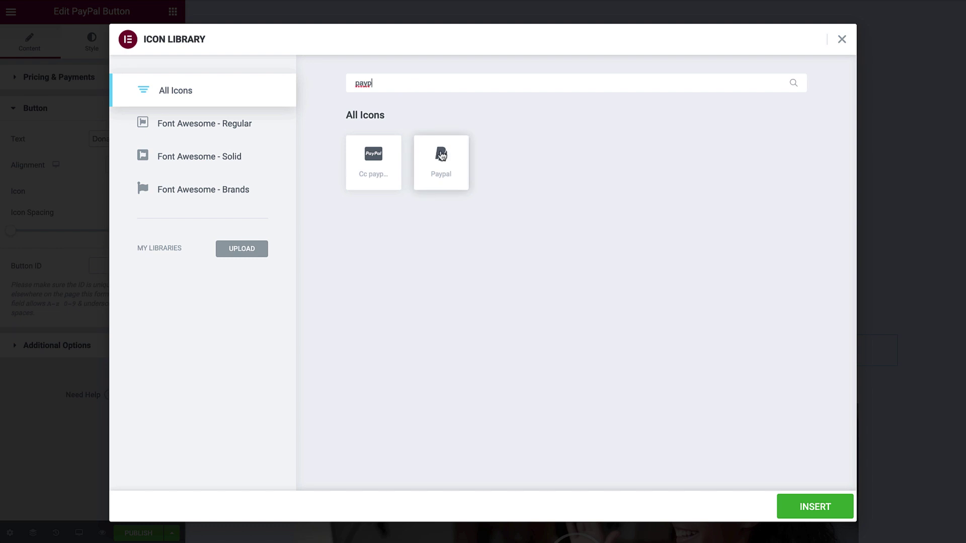
{"action": "left_click", "coordinate": [442, 156]}
{"action": "left_click", "coordinate": [808, 508]}
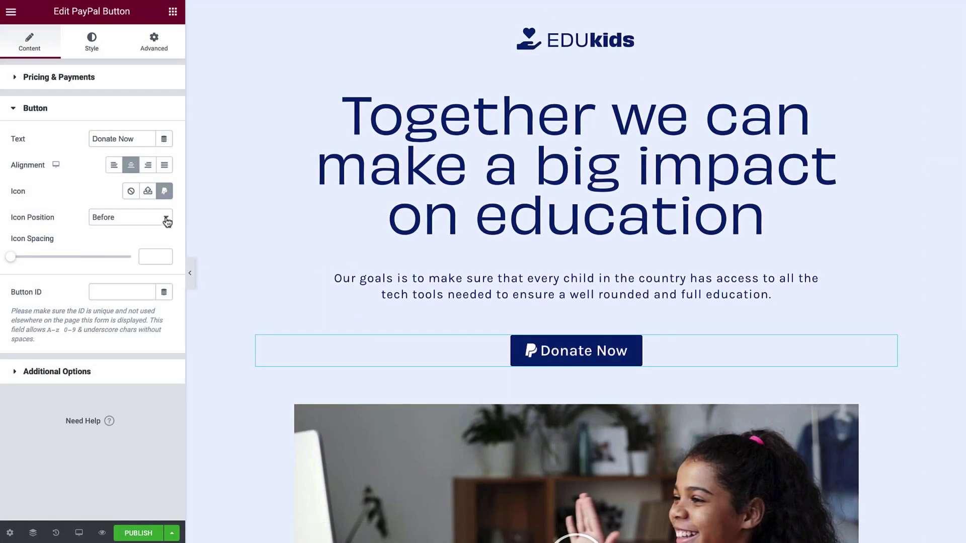
- Set icon position to Before with icon spacing 15, and expand Additional Options
{"action": "left_click", "coordinate": [164, 217]}
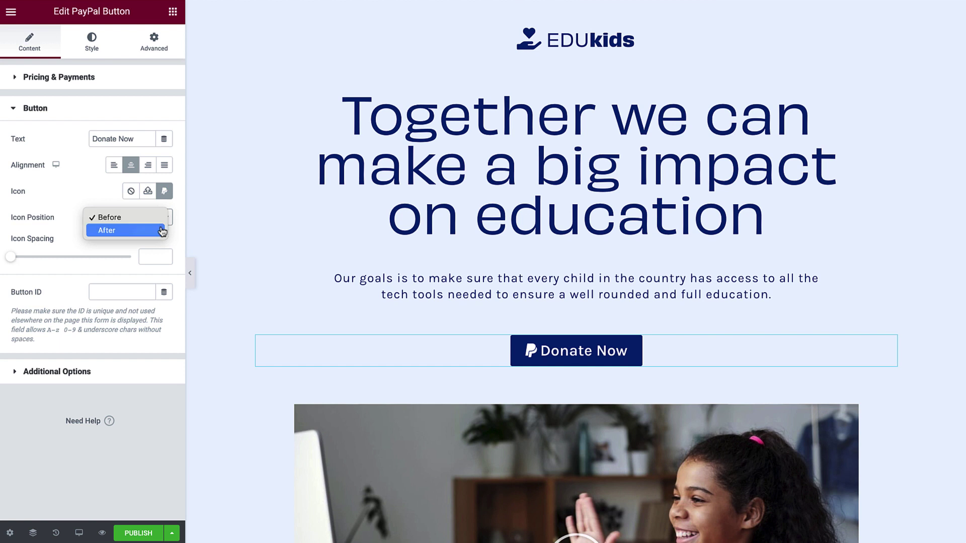
{"action": "left_click", "coordinate": [162, 232]}
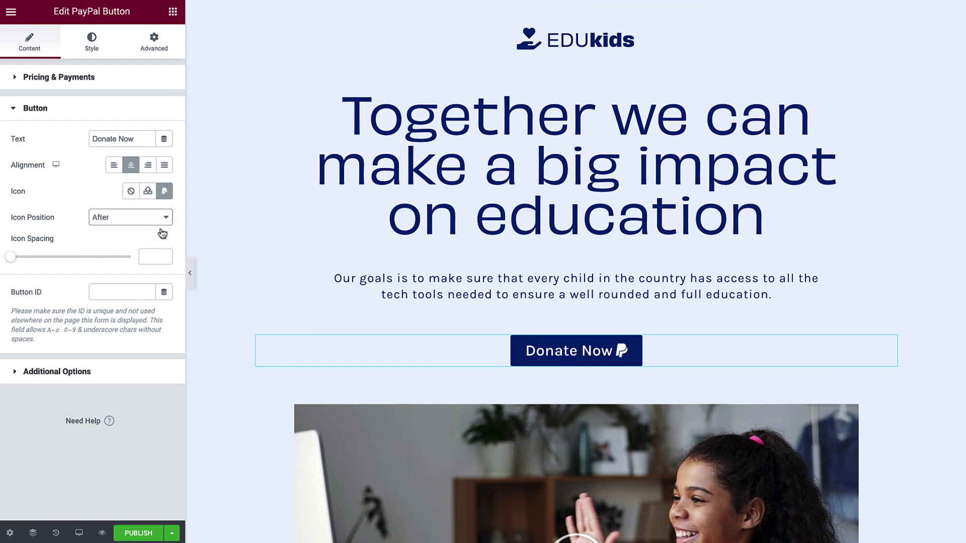
{"action": "left_click", "coordinate": [159, 218]}
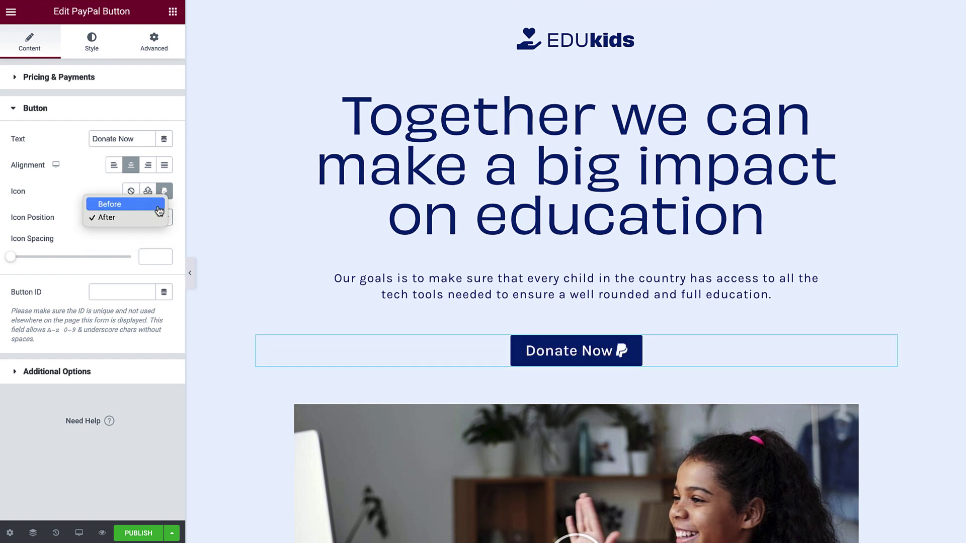
{"action": "left_click", "coordinate": [159, 209]}
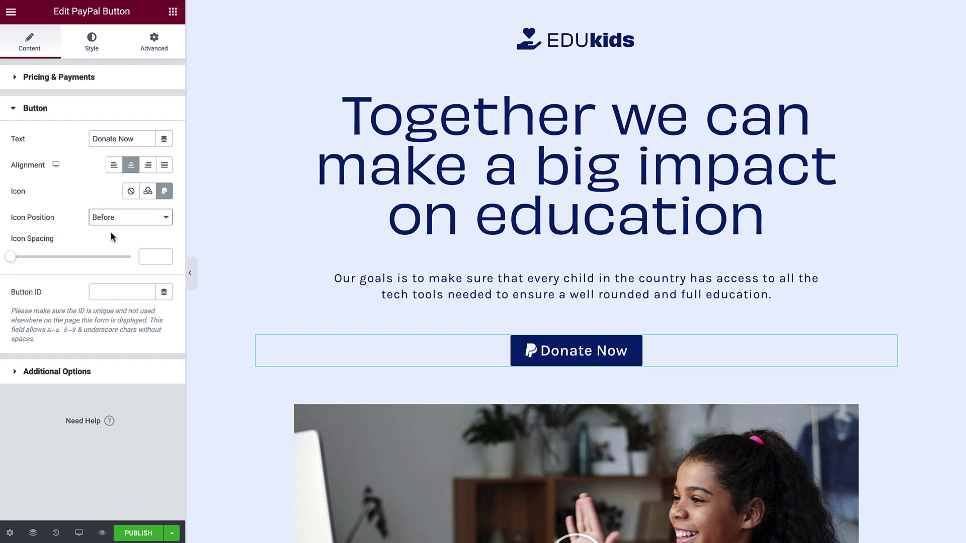
{"action": "left_click_drag", "start_coordinate": [13, 260], "coordinate": [69, 260]}
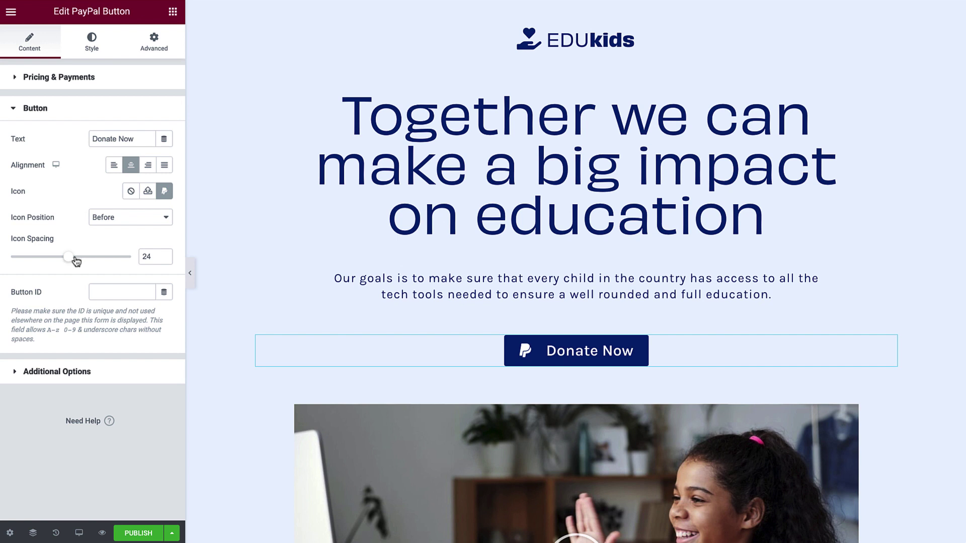
{"action": "double_click", "coordinate": [153, 257]}
{"action": "type", "text": "15"}
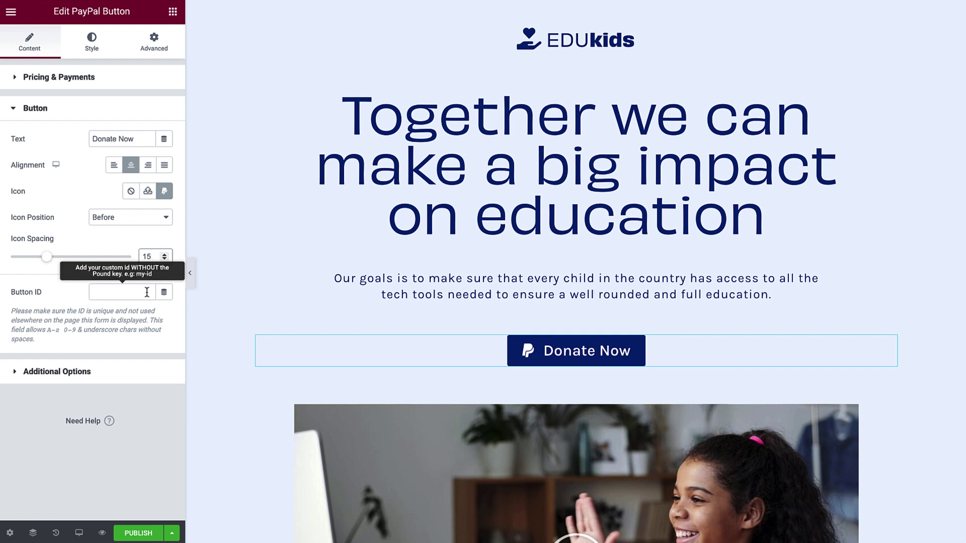
{"action": "left_click", "coordinate": [150, 372]}
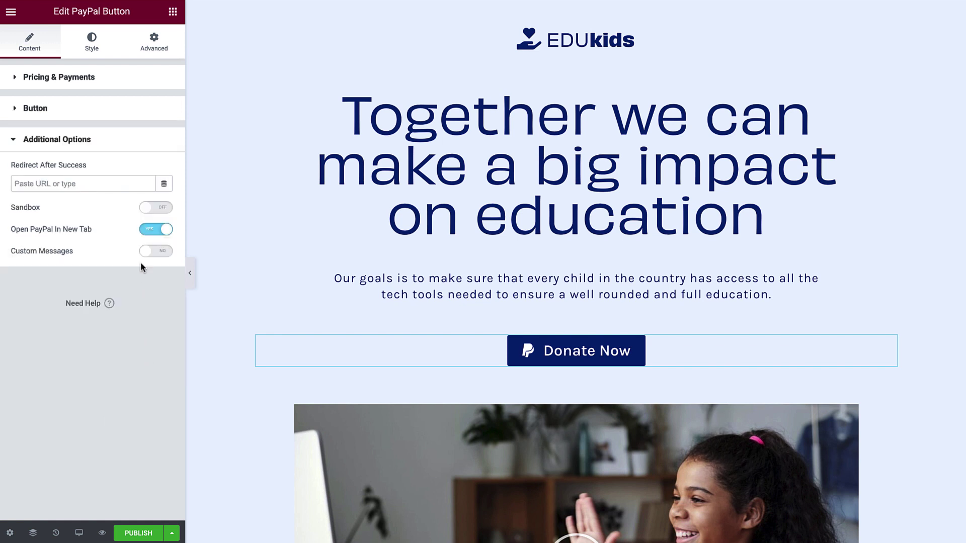
- Leave Sandbox off after toggling it and switch Custom Messages to Yes
{"action": "left_click", "coordinate": [138, 187]}
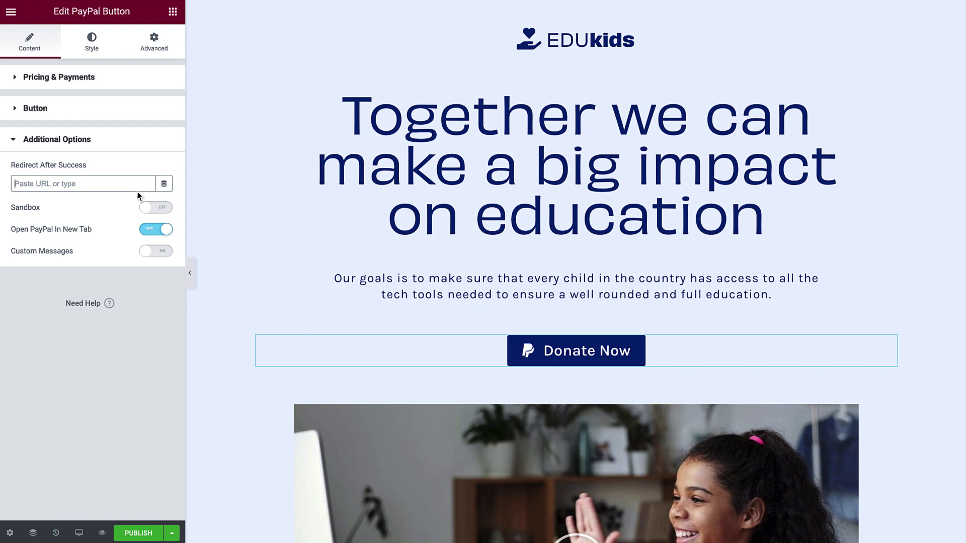
{"action": "left_click", "coordinate": [164, 209]}
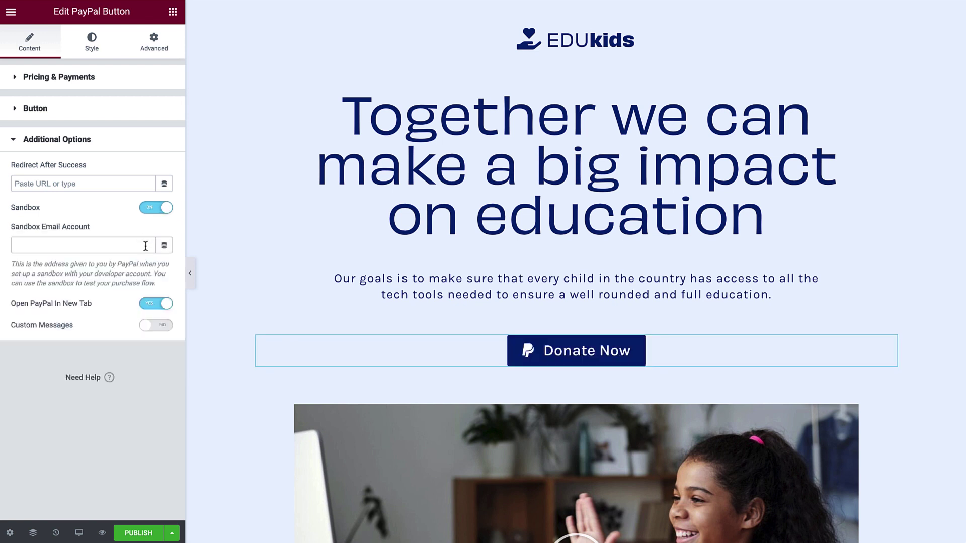
{"action": "left_click", "coordinate": [151, 212]}
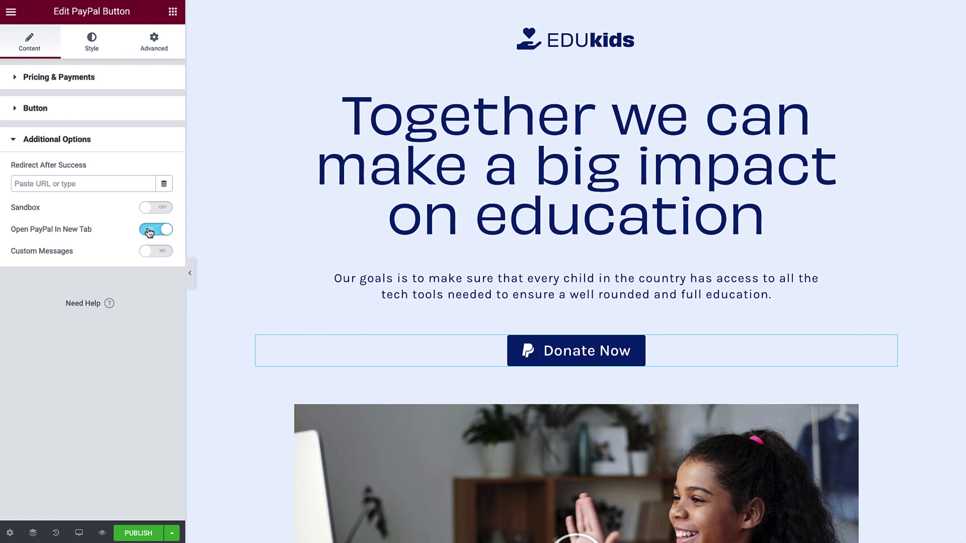
{"action": "left_click", "coordinate": [165, 252]}
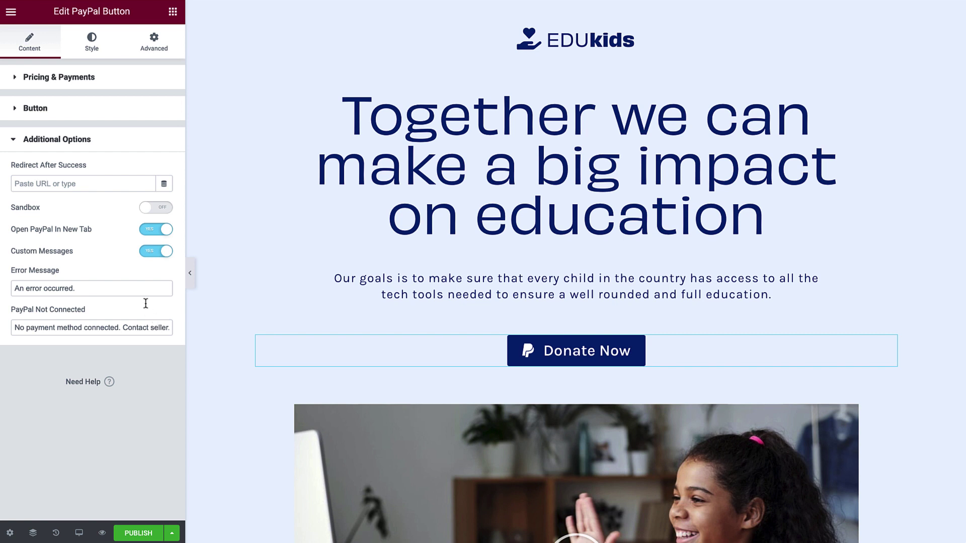
- Apply the global BUTTON TEXT font style to the button's typography
{"action": "left_click", "coordinate": [91, 44]}
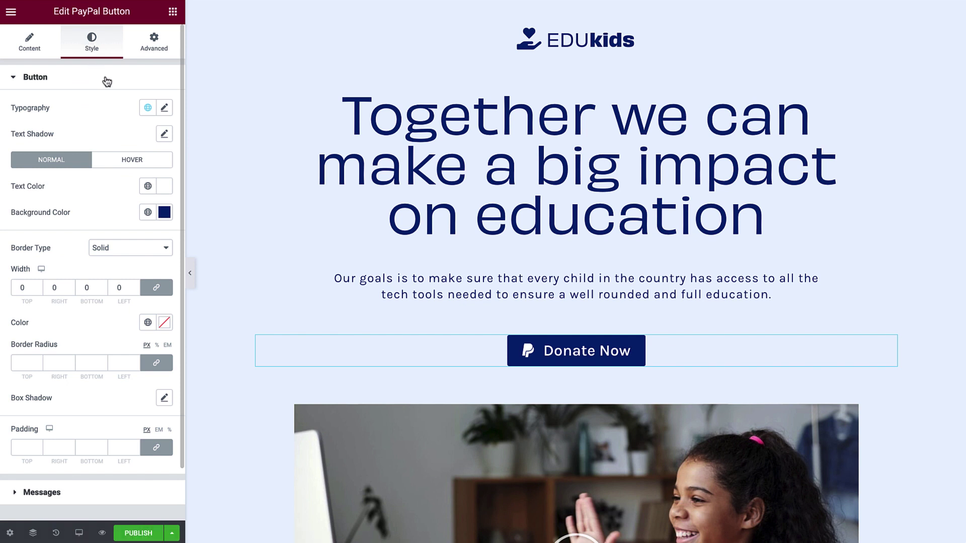
{"action": "left_click", "coordinate": [165, 108]}
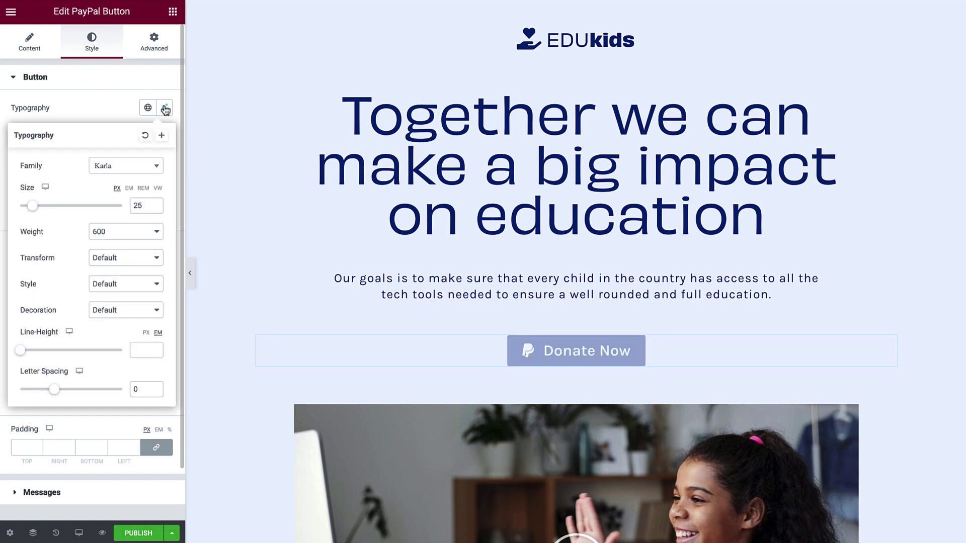
{"action": "left_click", "coordinate": [165, 108]}
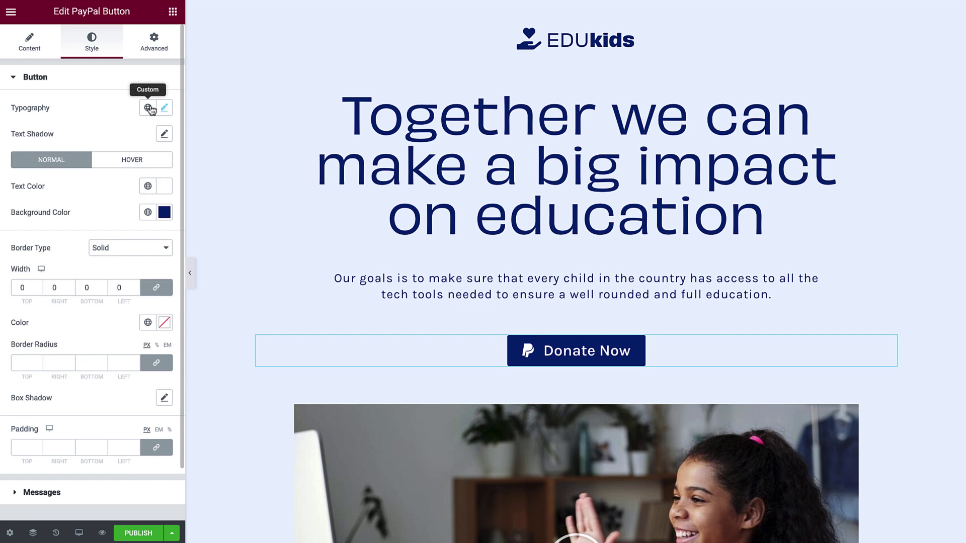
{"action": "left_click", "coordinate": [148, 108]}
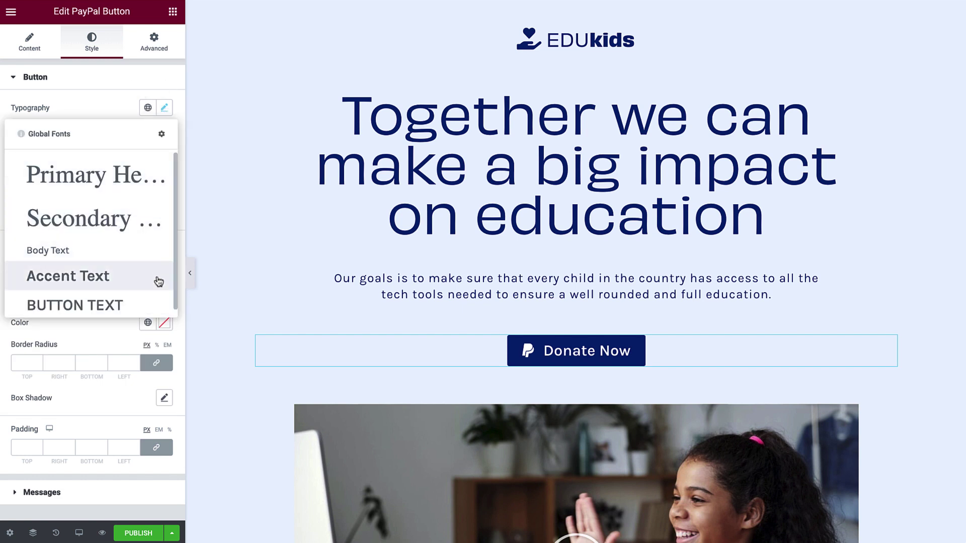
{"action": "left_click", "coordinate": [157, 303]}
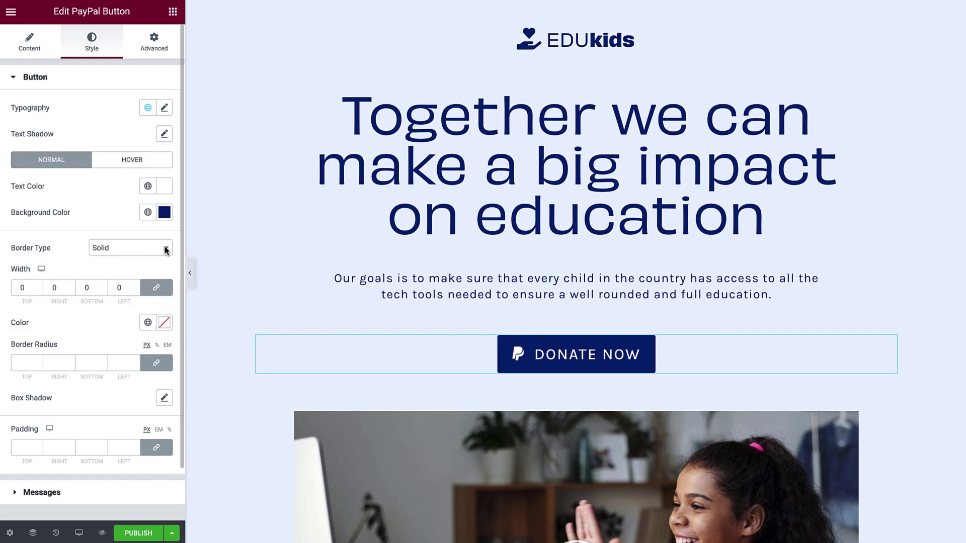
{"action": "left_click", "coordinate": [164, 135]}
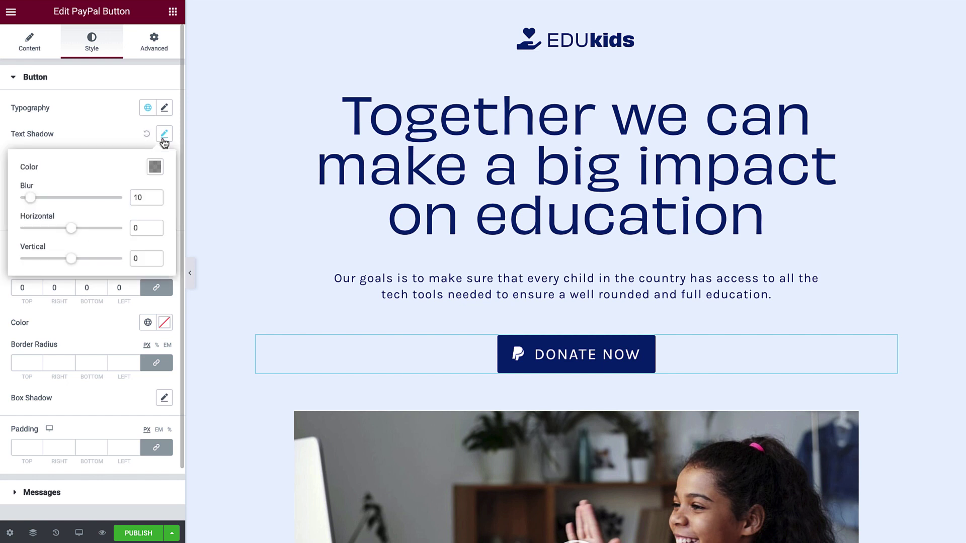
- Try a #ffffff text shadow color, then reset the text shadow to default
{"action": "left_click", "coordinate": [155, 166]}
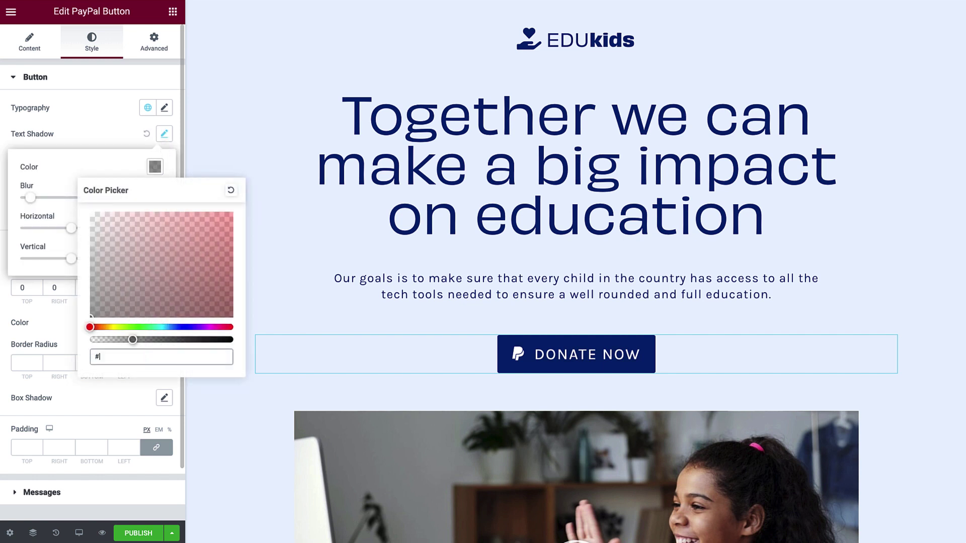
{"action": "type", "text": "ffffff"}
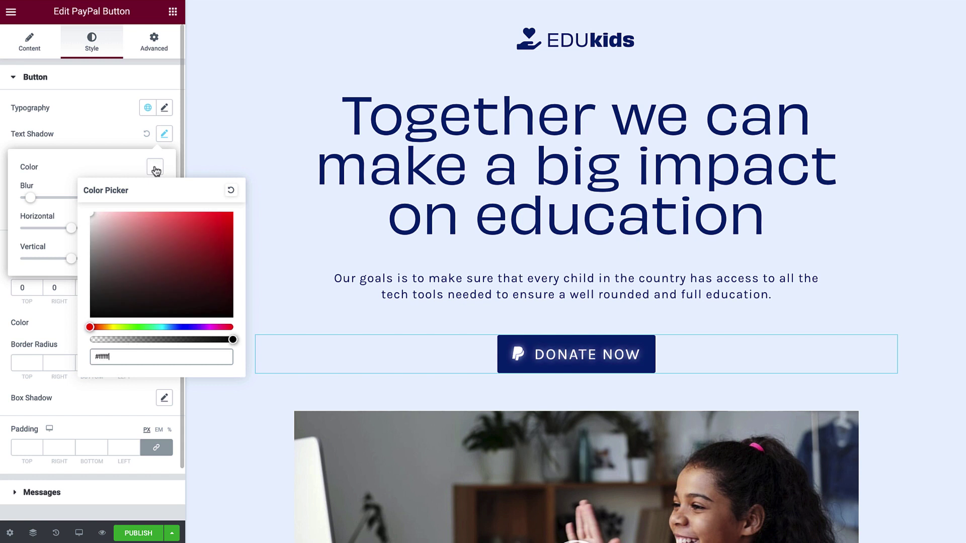
{"action": "left_click", "coordinate": [164, 134]}
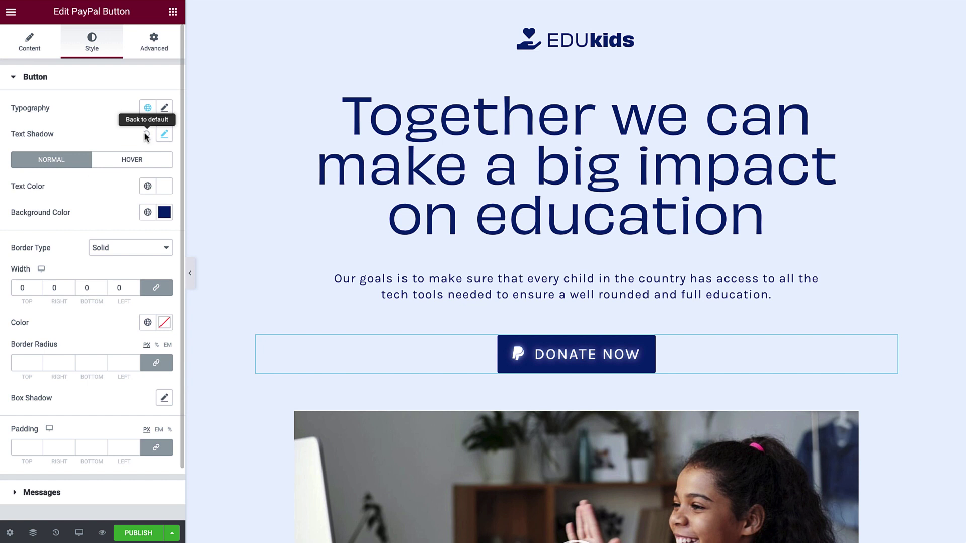
{"action": "left_click", "coordinate": [146, 135]}
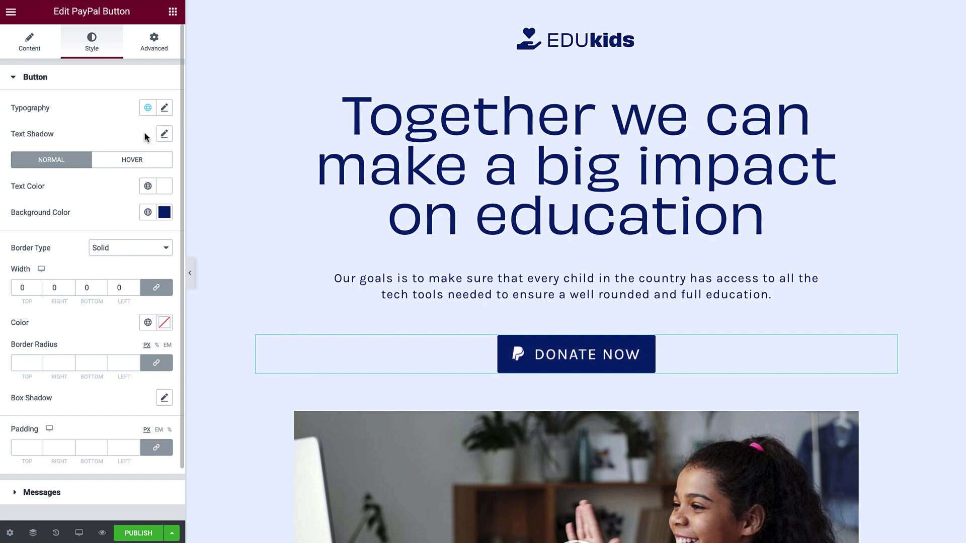
- Apply the global Text colour (#032E82) to the DONATE NOW button label
{"action": "left_click", "coordinate": [148, 187]}
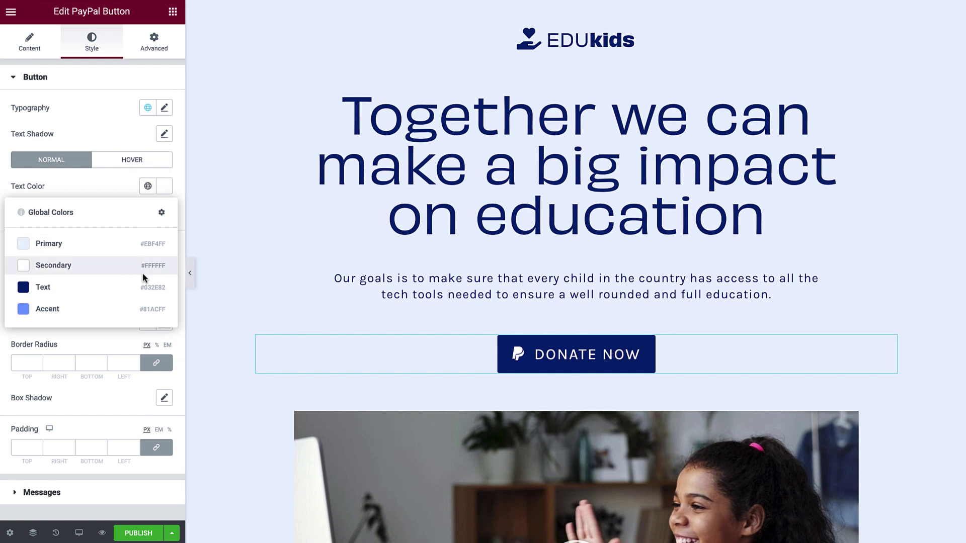
{"action": "left_click", "coordinate": [144, 287]}
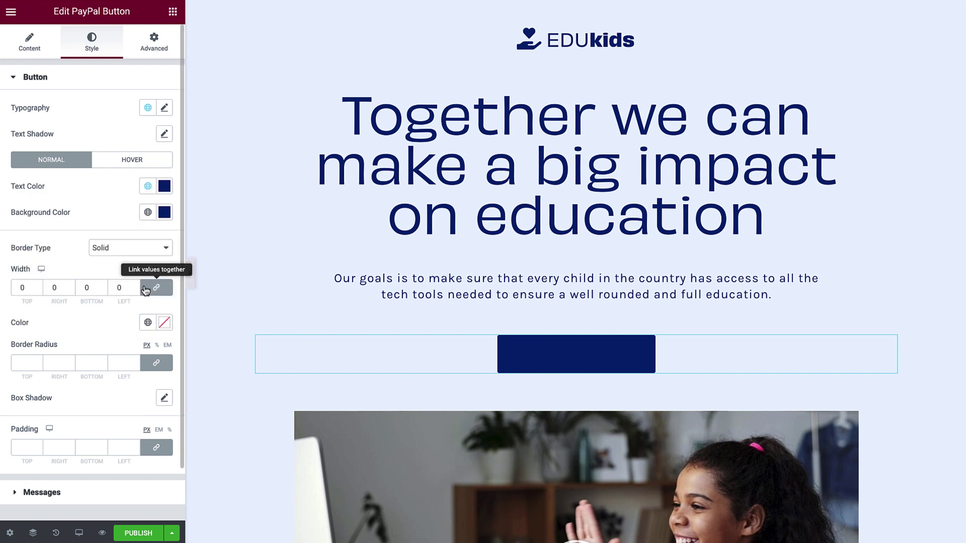
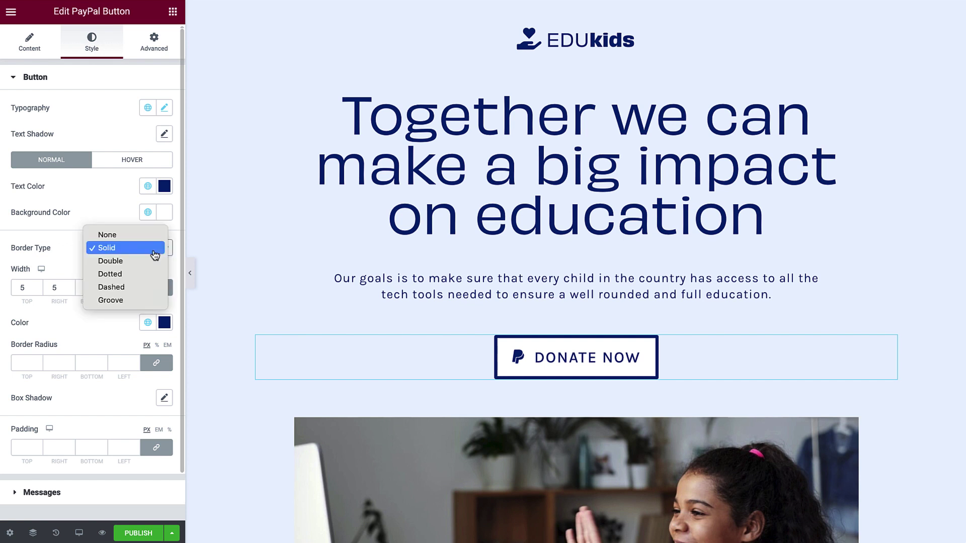
- Try double and dotted button borders, then settle on a solid border 2 wide
{"action": "left_click", "coordinate": [154, 262]}
{"action": "left_click", "coordinate": [154, 252]}
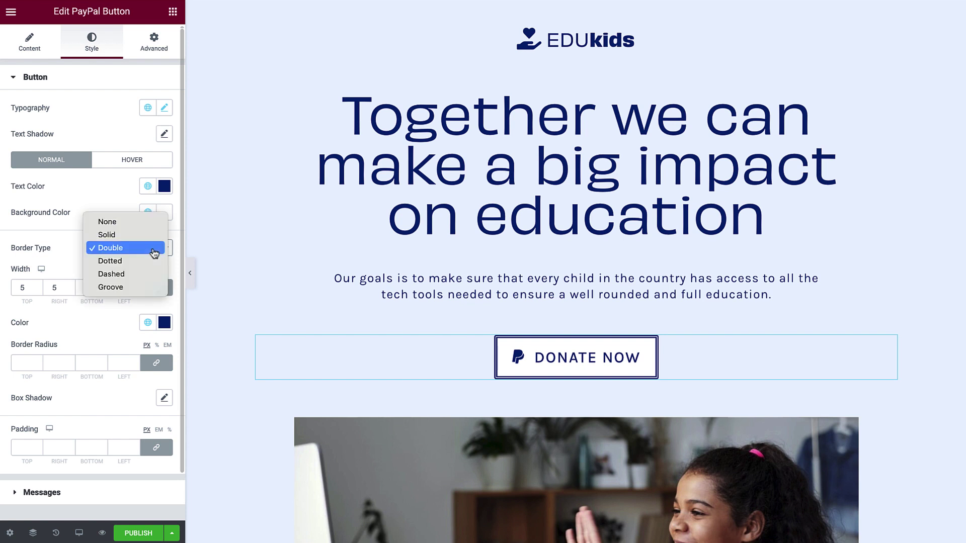
{"action": "left_click", "coordinate": [152, 261]}
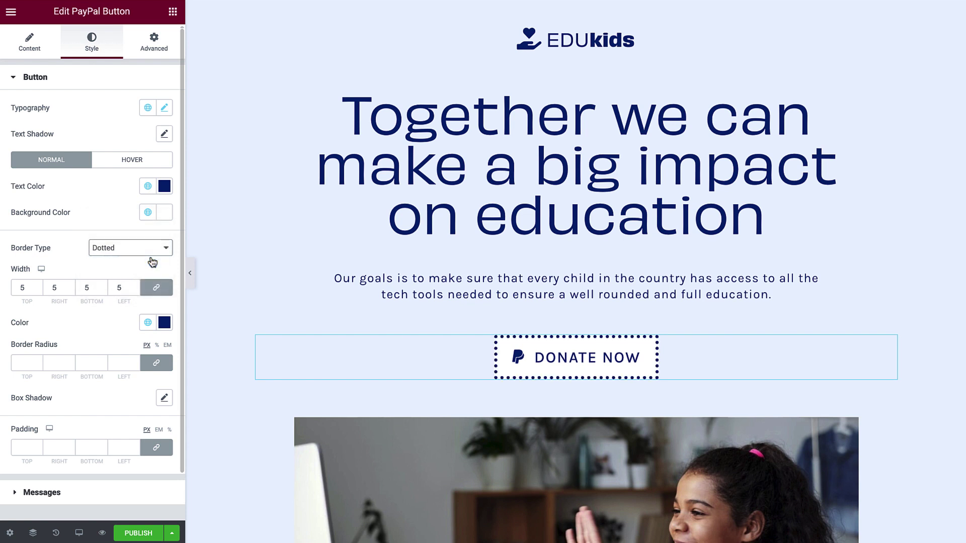
{"action": "left_click", "coordinate": [154, 250]}
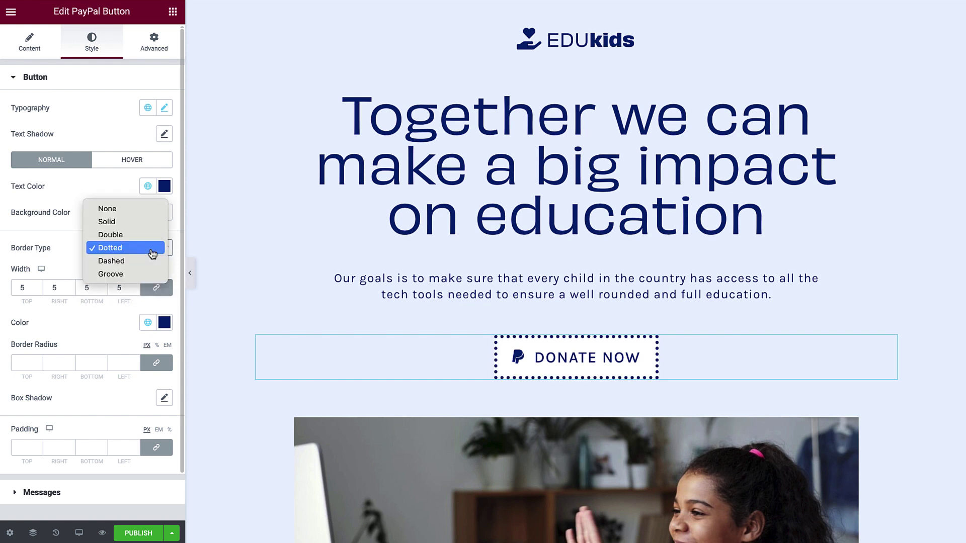
{"action": "left_click", "coordinate": [154, 222]}
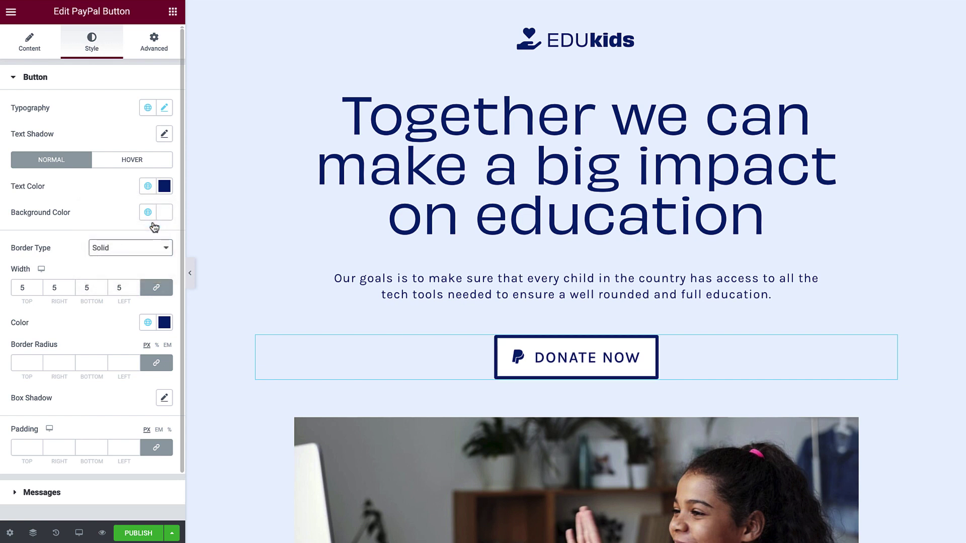
{"action": "double_click", "coordinate": [27, 288]}
{"action": "type", "text": "2"}
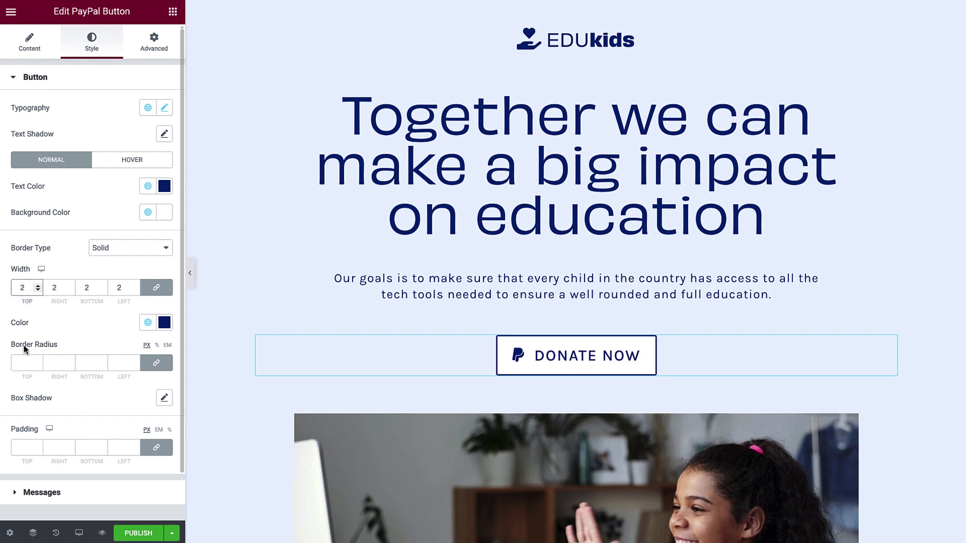
- Round all button corners to a radius of 50, briefly testing 0 on two corners
{"action": "left_click", "coordinate": [24, 362]}
{"action": "type", "text": "50"}
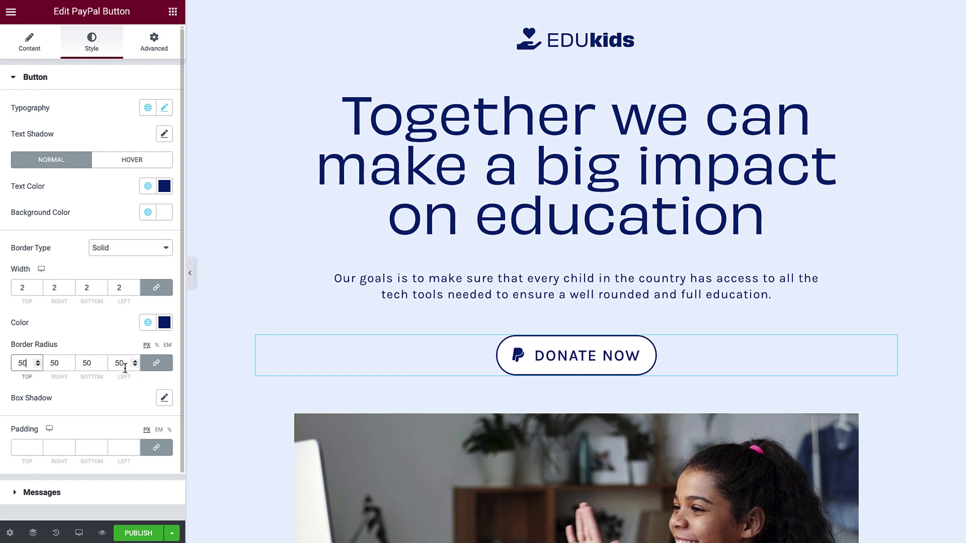
{"action": "left_click", "coordinate": [156, 364]}
{"action": "left_click", "coordinate": [58, 363]}
{"action": "double_click", "coordinate": [55, 363]}
{"action": "type", "text": "0"}
{"action": "double_click", "coordinate": [121, 363]}
{"action": "type", "text": "0"}
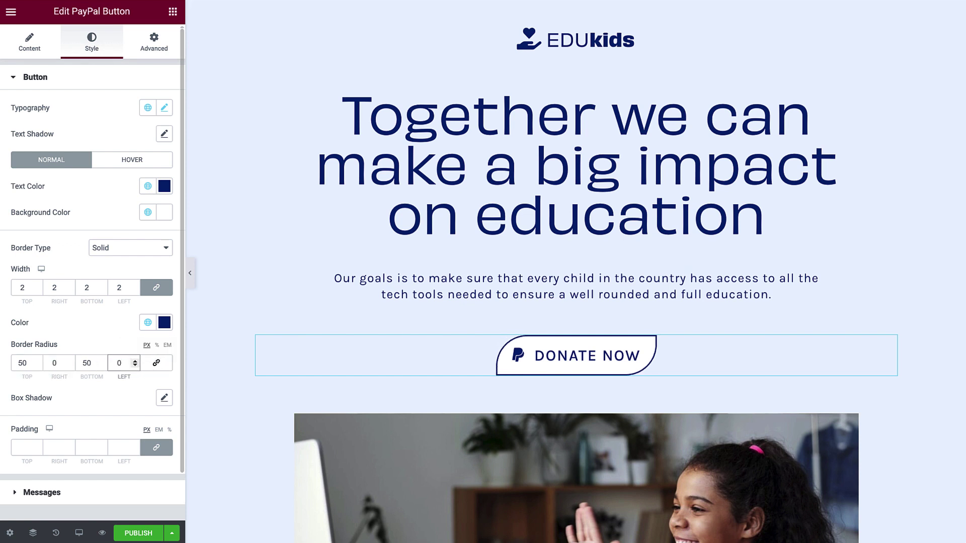
{"action": "left_click", "coordinate": [155, 364]}
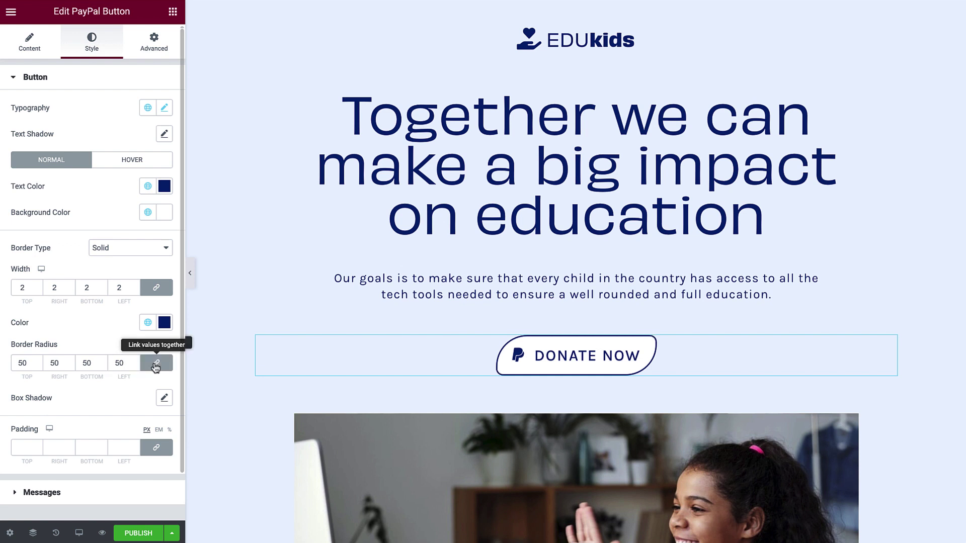
{"action": "left_click", "coordinate": [164, 399]}
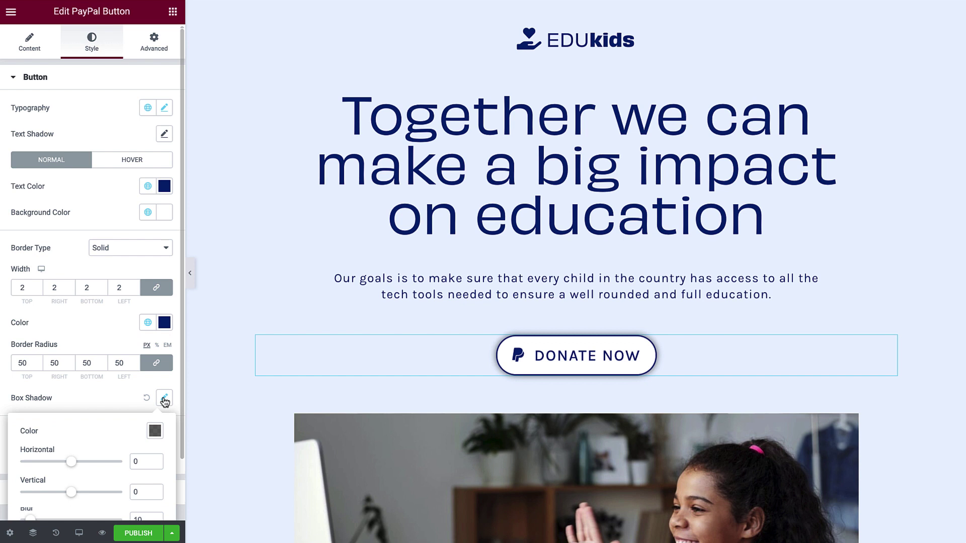
{"action": "scroll", "coordinate": [164, 401], "scroll_direction": "down", "scroll_amount": 2}
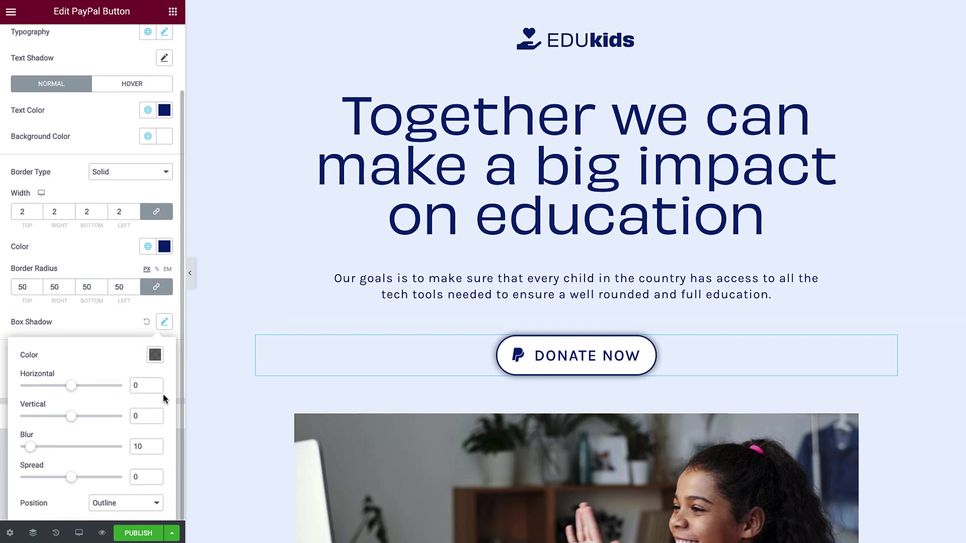
{"action": "left_click", "coordinate": [155, 357]}
{"action": "type", "text": "#81acff"}
{"action": "left_click", "coordinate": [156, 357]}
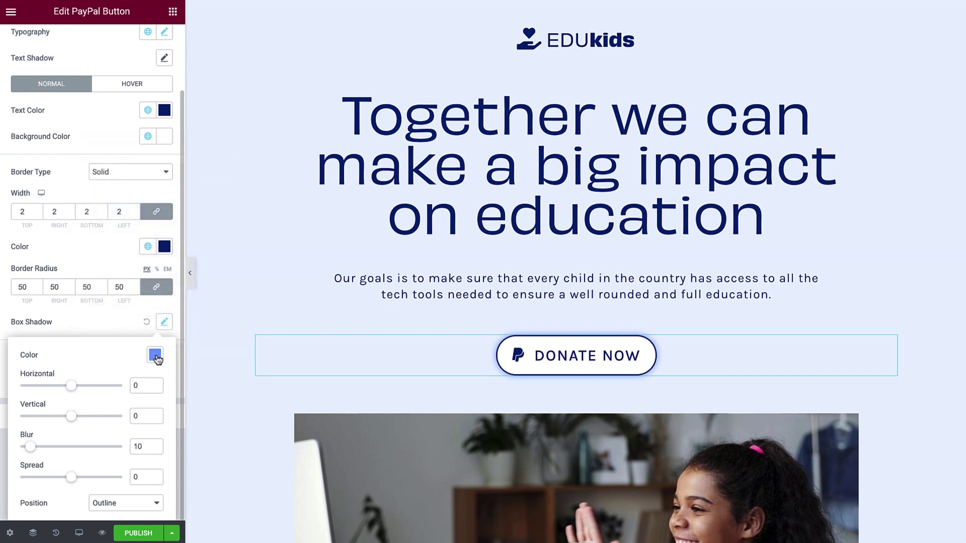
{"action": "left_click_drag", "start_coordinate": [31, 447], "coordinate": [39, 451]}
{"action": "left_click", "coordinate": [130, 503]}
{"action": "left_click", "coordinate": [134, 516]}
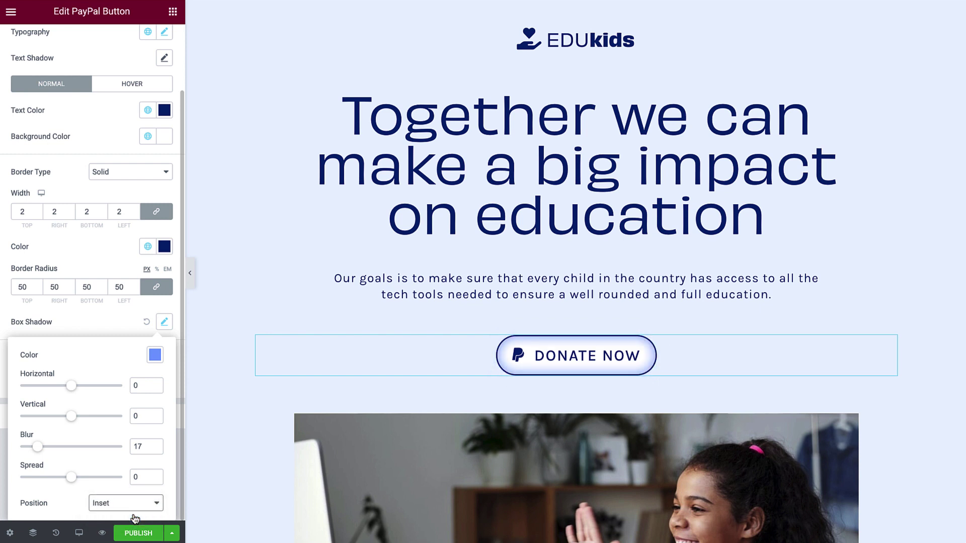
{"action": "left_click", "coordinate": [146, 322]}
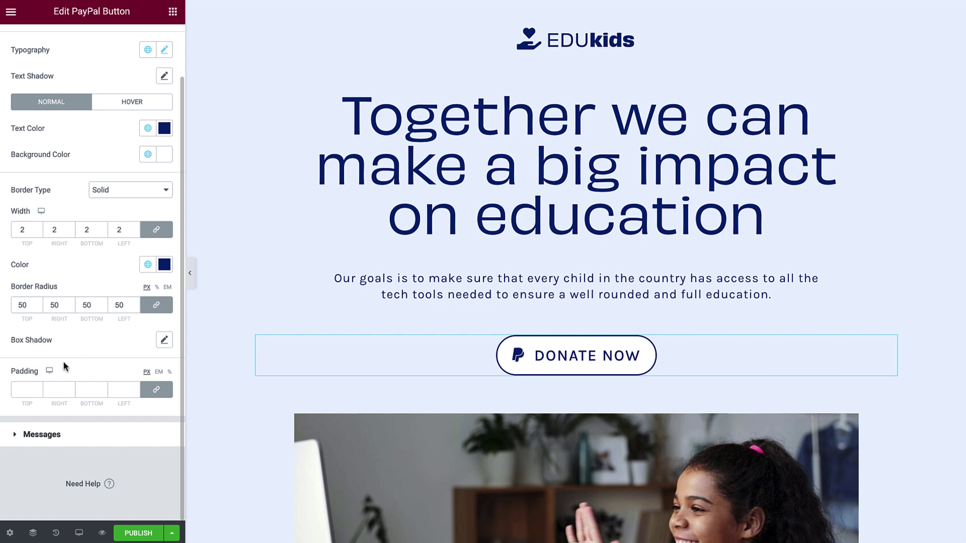
- Pad the Donate Now button 30 top and bottom and 50 right and left
{"action": "left_click", "coordinate": [28, 389]}
{"action": "type", "text": "30"}
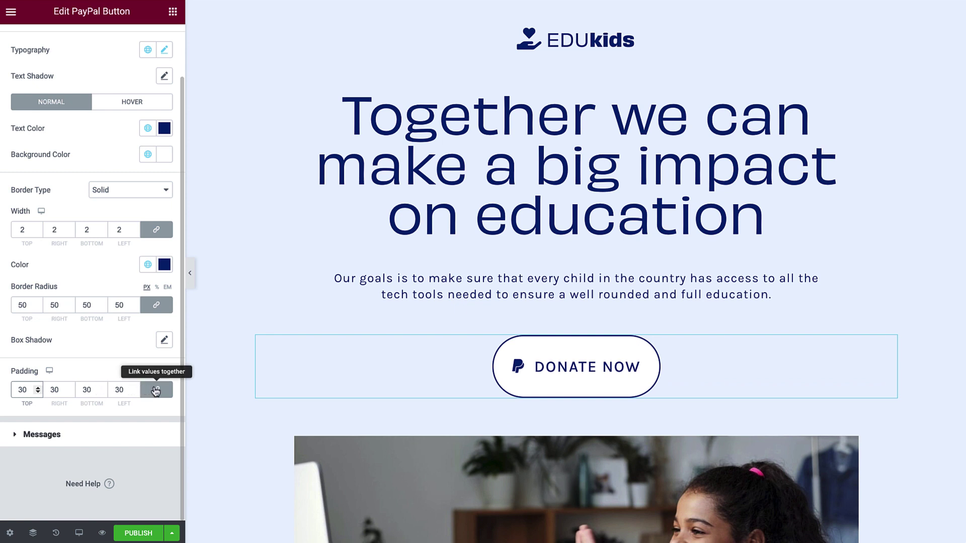
{"action": "left_click", "coordinate": [144, 390]}
{"action": "double_click", "coordinate": [61, 390]}
{"action": "type", "text": "50"}
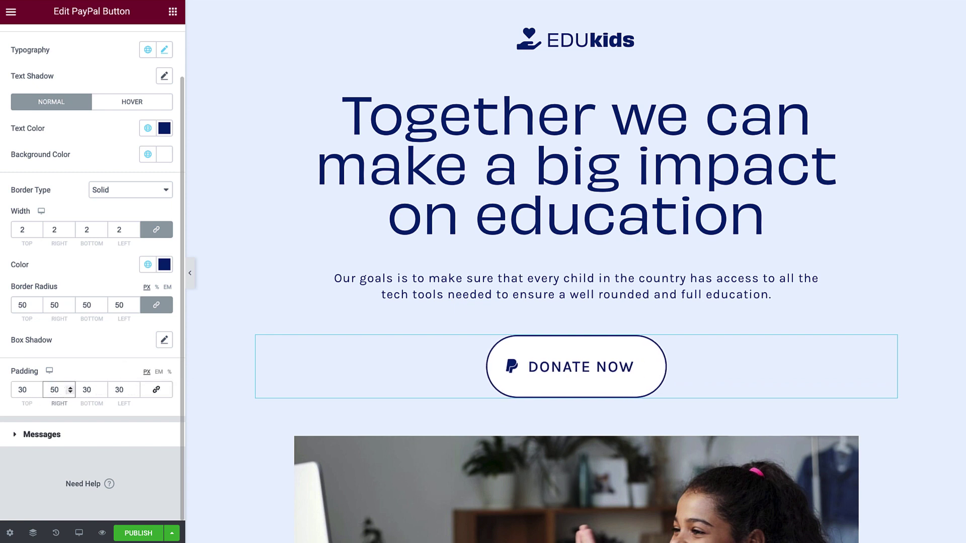
{"action": "double_click", "coordinate": [121, 390]}
{"action": "type", "text": "50"}
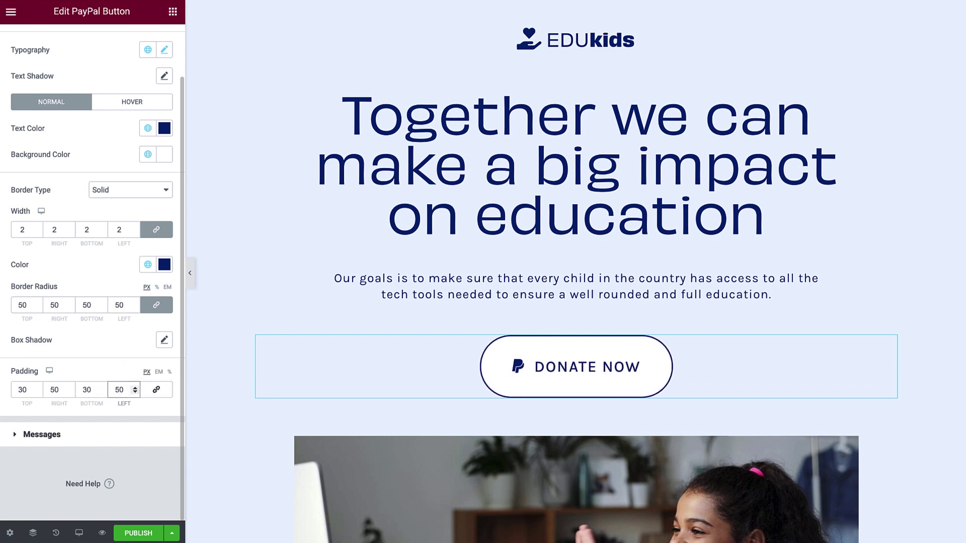
- Give the button's hover state white text on the navy Text global background
{"action": "left_click", "coordinate": [123, 110]}
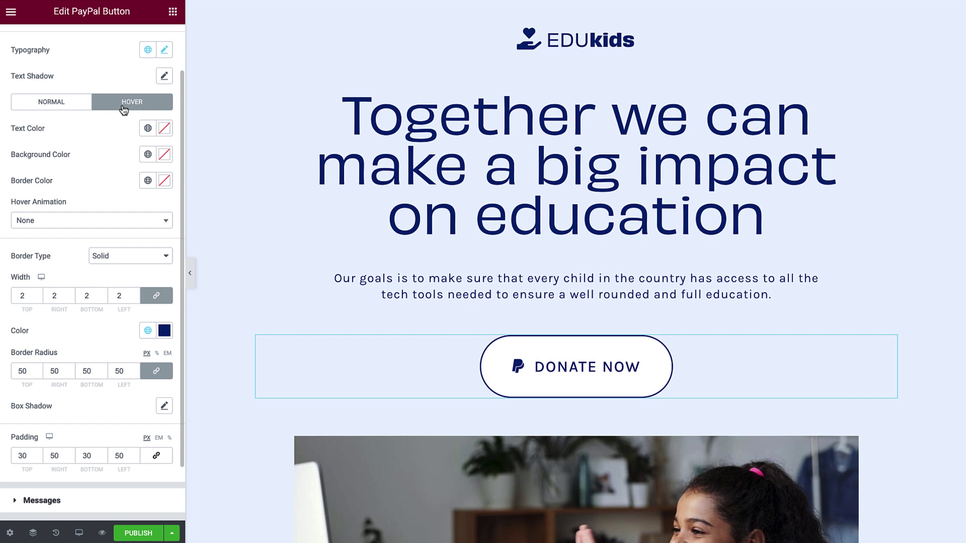
{"action": "left_click", "coordinate": [147, 130]}
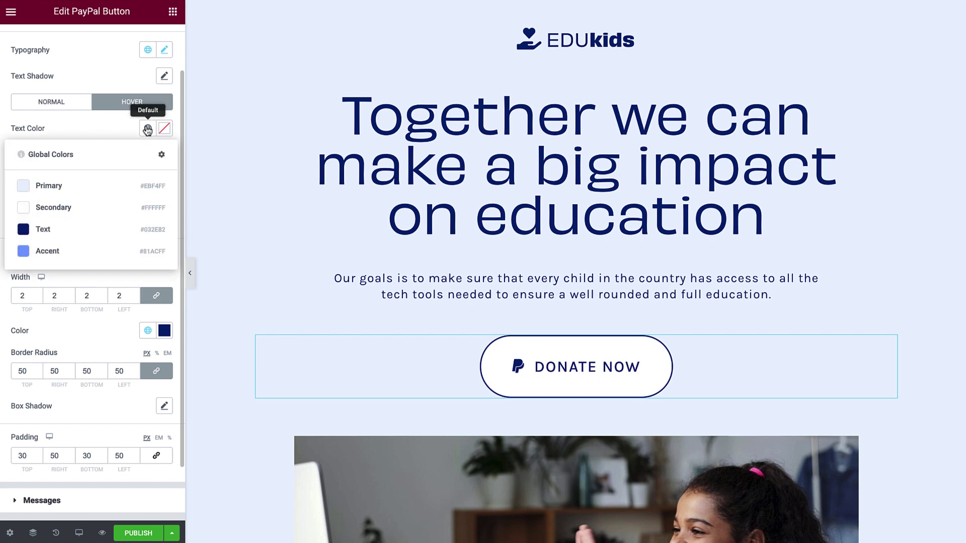
{"action": "left_click", "coordinate": [146, 208]}
{"action": "left_click", "coordinate": [148, 154]}
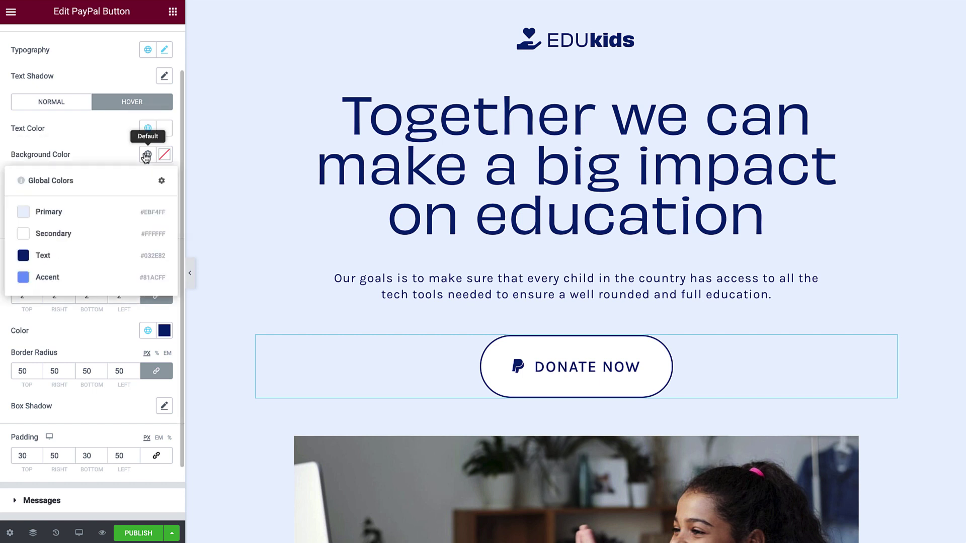
{"action": "left_click", "coordinate": [150, 255]}
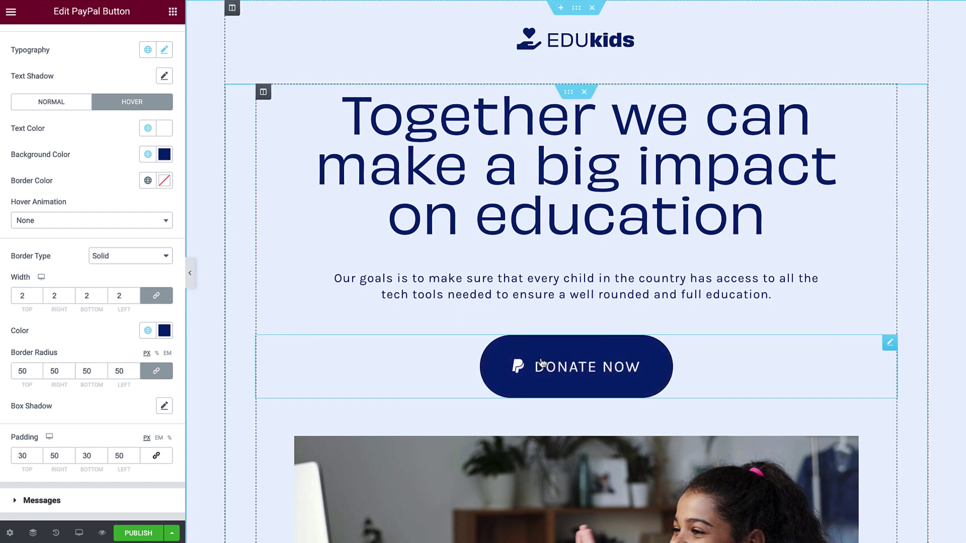
- Preview the Grow and Shrink hover animations, then leave the hover animation at None
{"action": "left_click", "coordinate": [165, 226]}
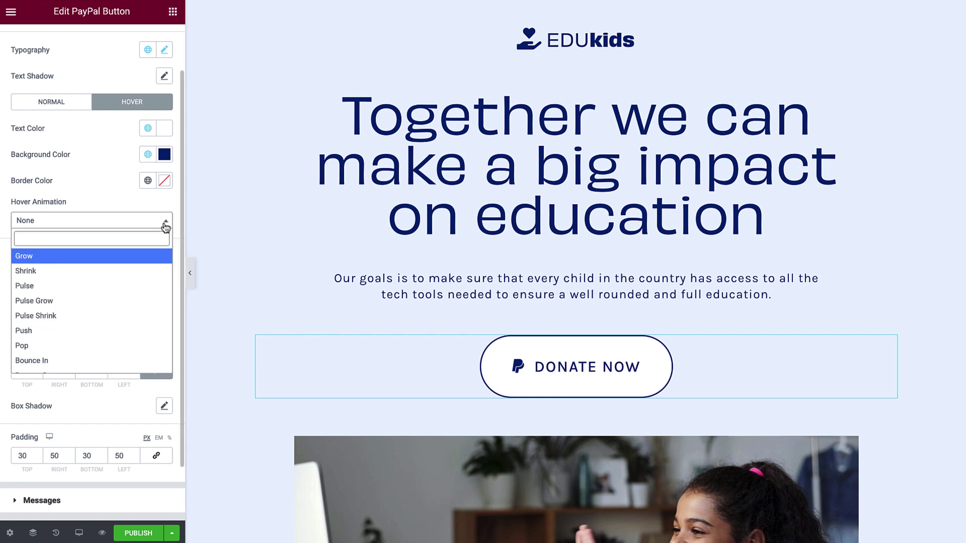
{"action": "left_click", "coordinate": [161, 257]}
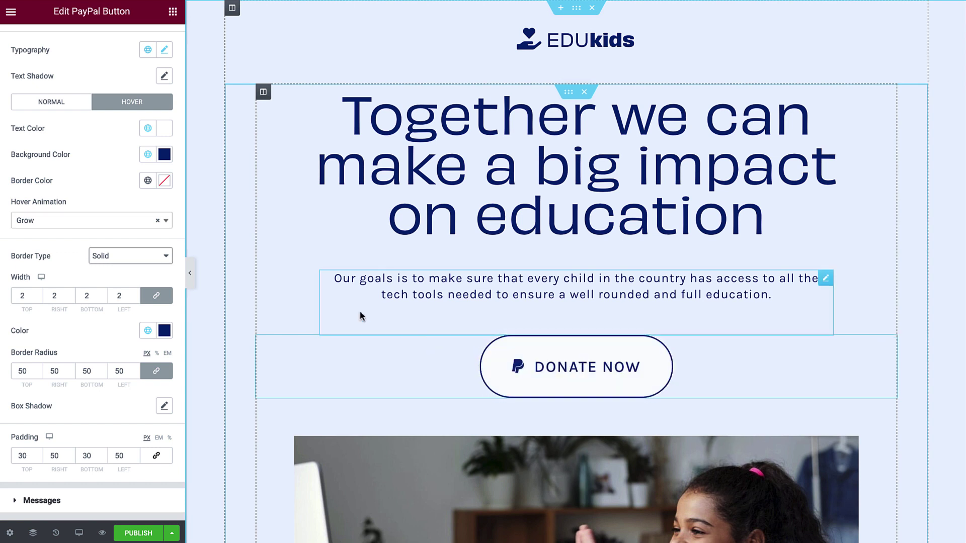
{"action": "left_click", "coordinate": [147, 220]}
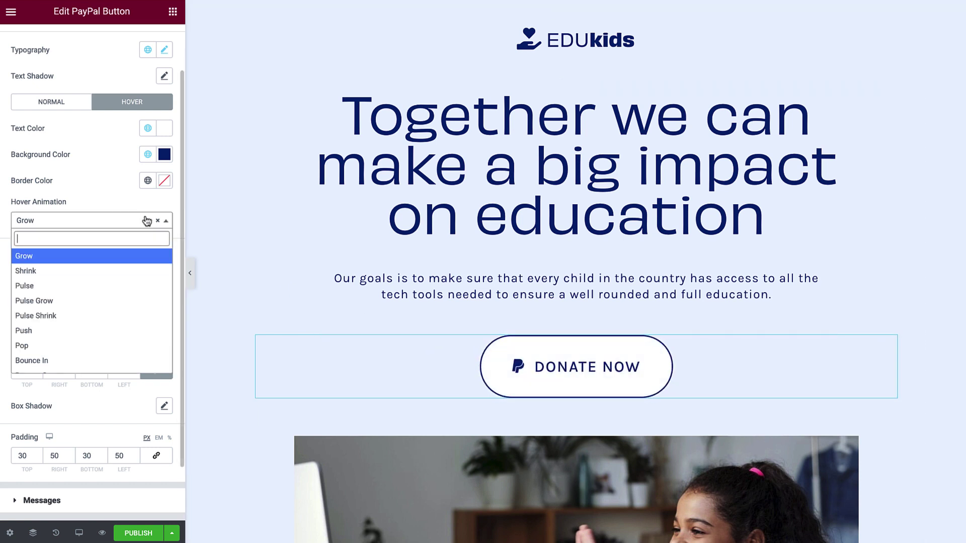
{"action": "left_click", "coordinate": [149, 271]}
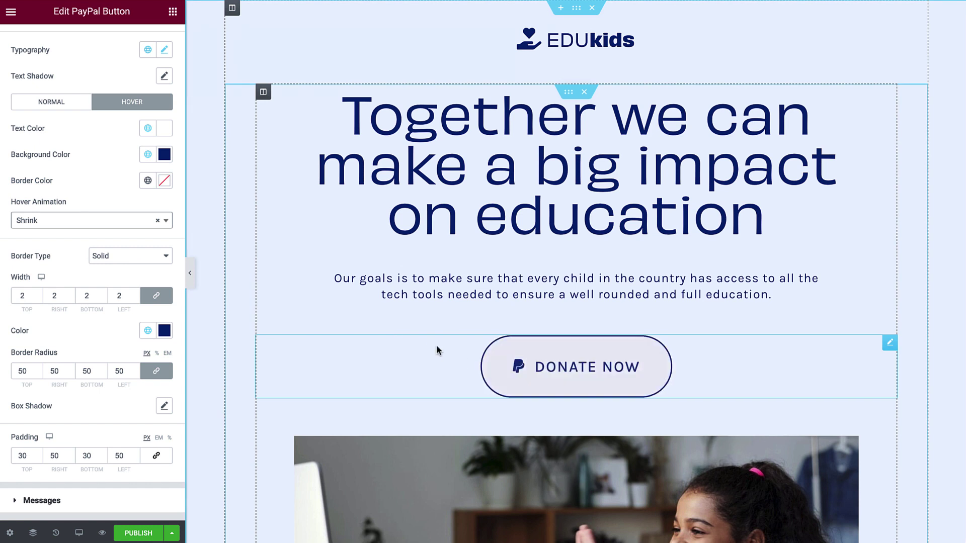
{"action": "left_click", "coordinate": [157, 221]}
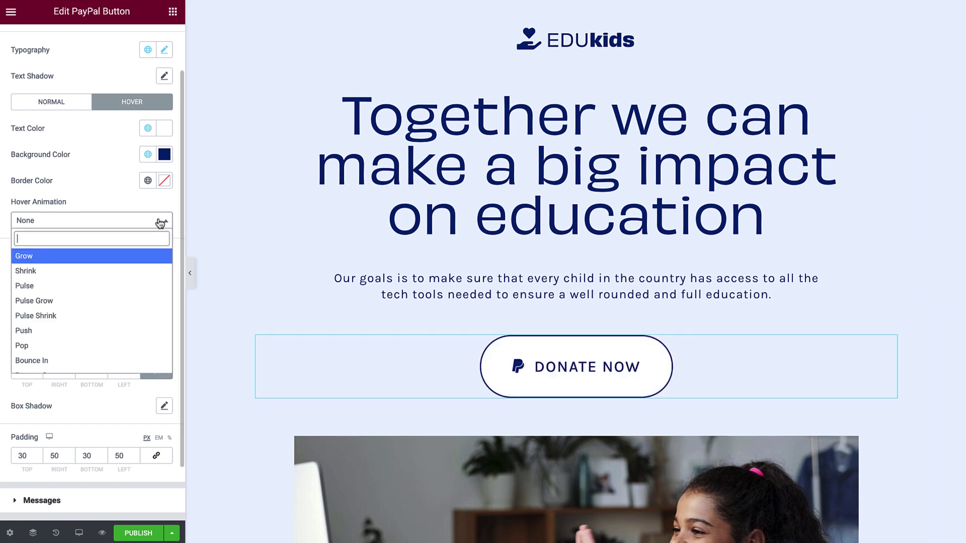
{"action": "left_click", "coordinate": [161, 201]}
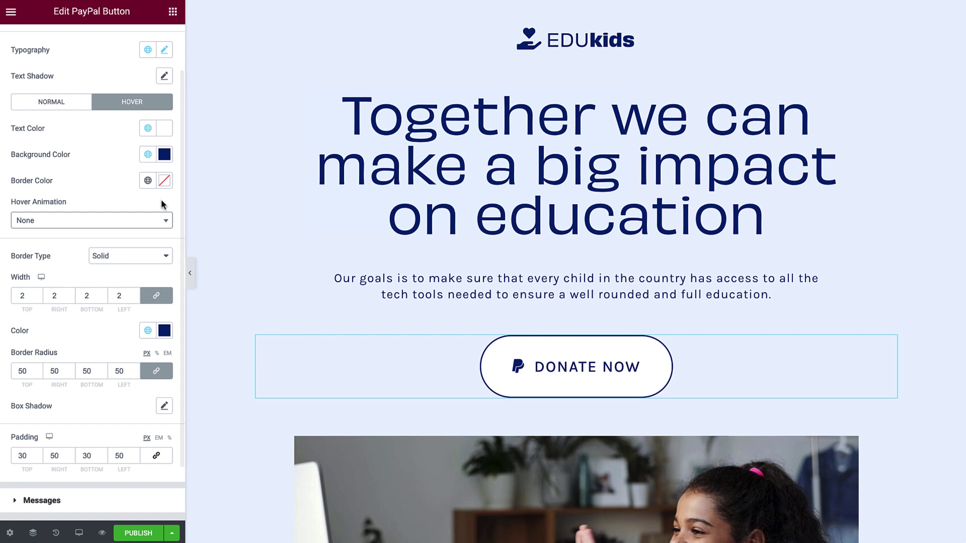
{"action": "left_click", "coordinate": [161, 500]}
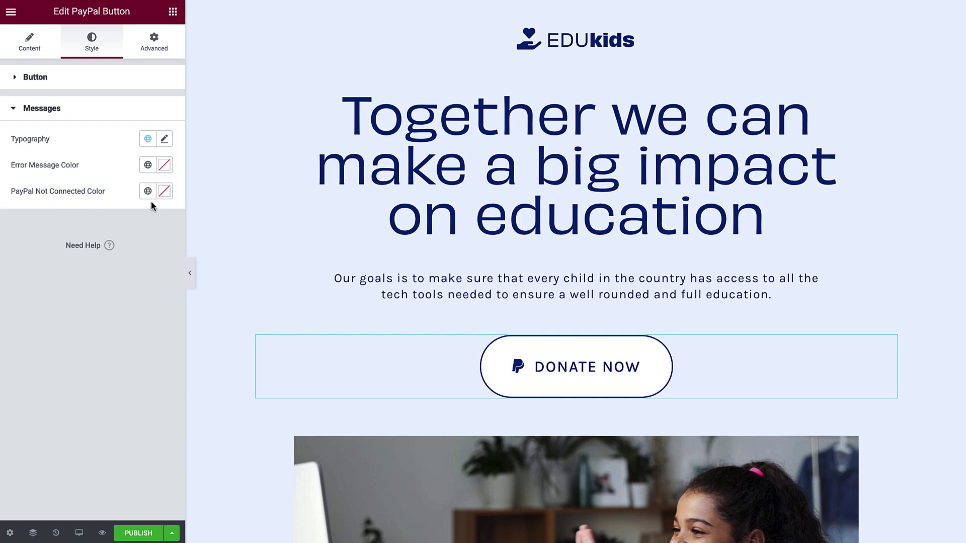
- Keep Body Text message typography, color error and not-connected messages navy Text, and publish
{"action": "left_click", "coordinate": [149, 142]}
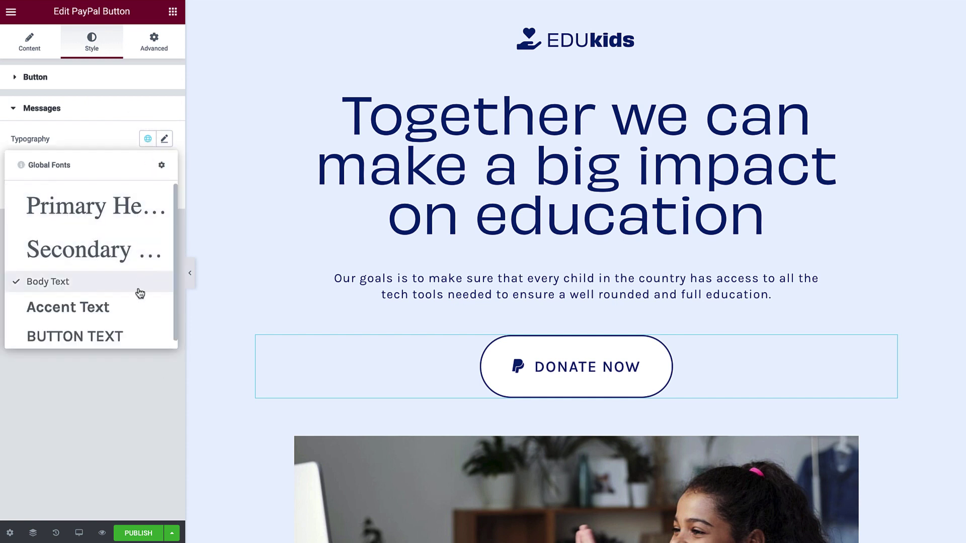
{"action": "left_click", "coordinate": [139, 306]}
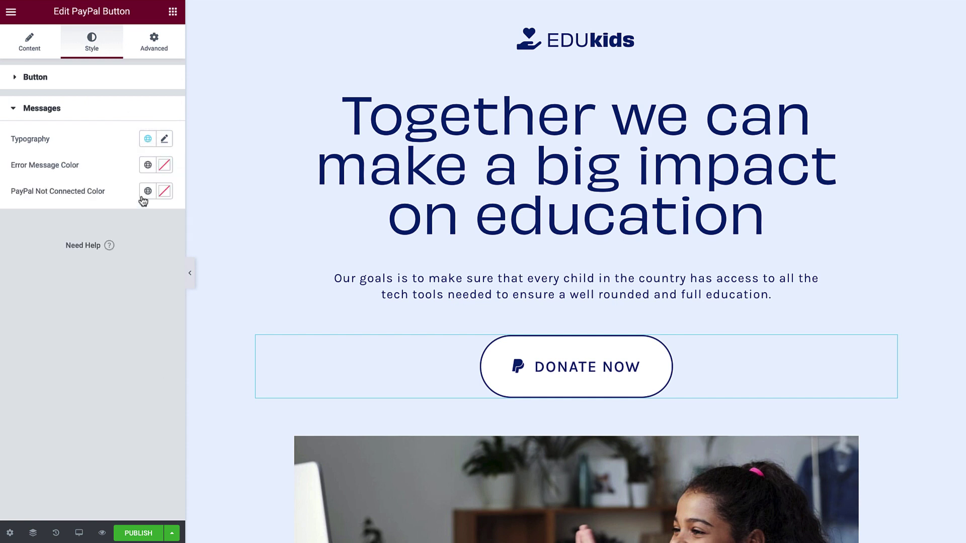
{"action": "left_click", "coordinate": [148, 165]}
{"action": "left_click", "coordinate": [142, 266]}
{"action": "left_click", "coordinate": [148, 191]}
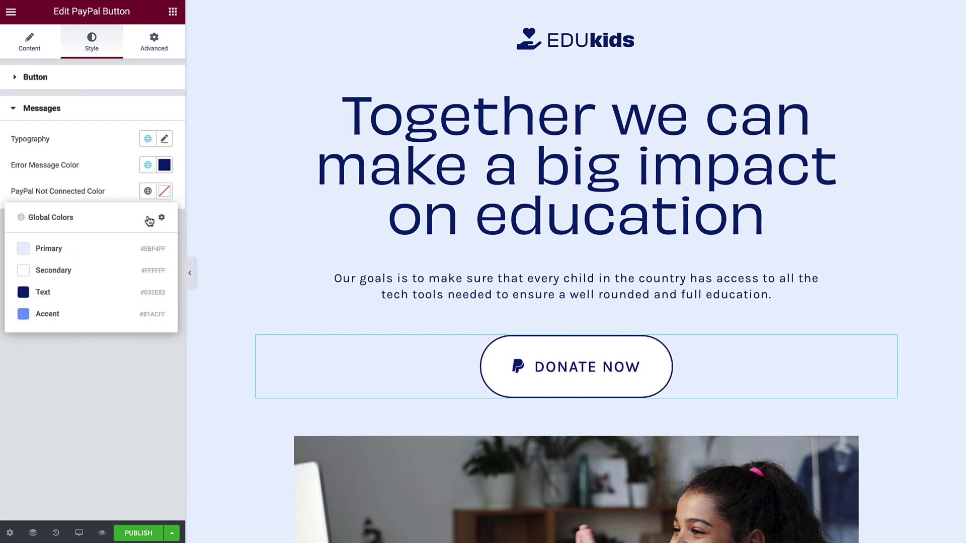
{"action": "left_click", "coordinate": [151, 298]}
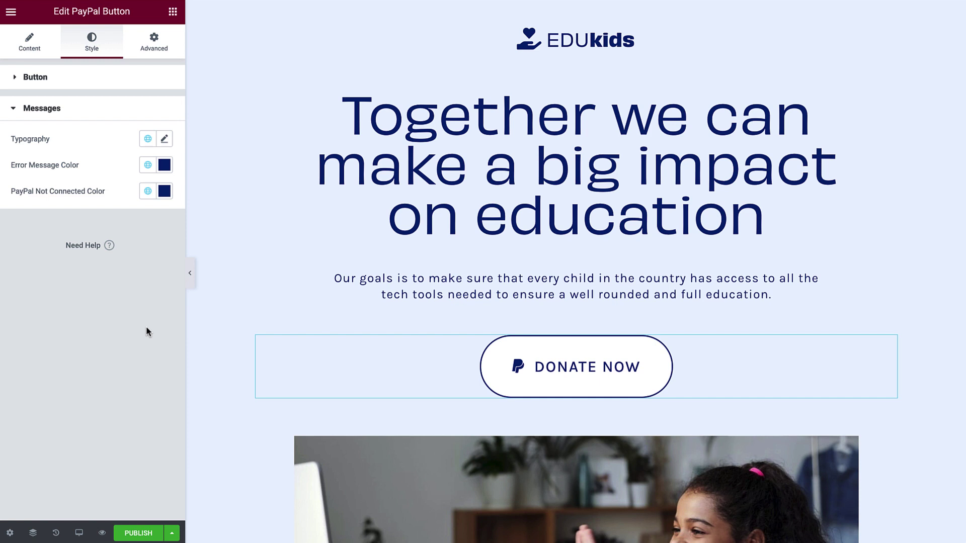
{"action": "left_click", "coordinate": [140, 533]}
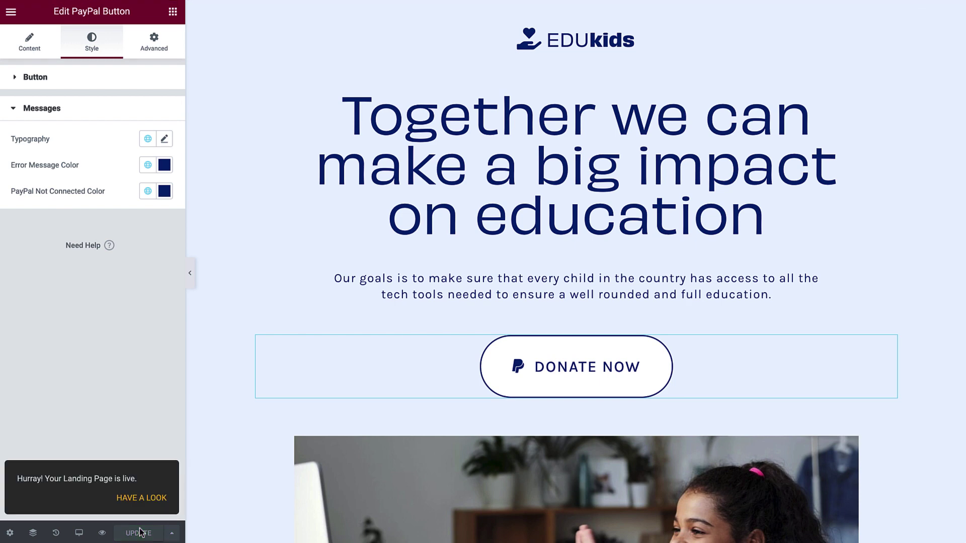
- Open the published EDUkids page live and scroll through it, then back up
{"action": "left_click", "coordinate": [141, 500]}
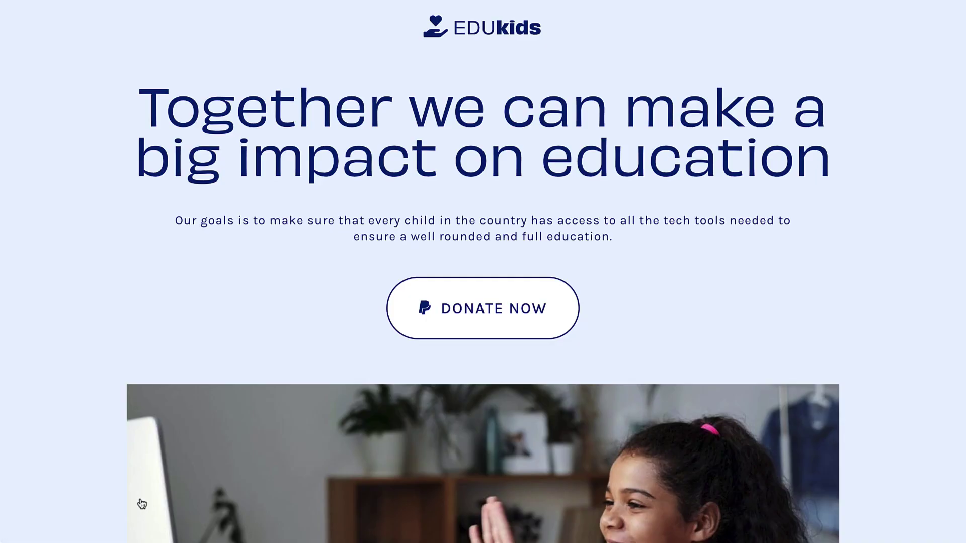
{"action": "scroll", "coordinate": [141, 504], "scroll_direction": "down", "scroll_amount": 4}
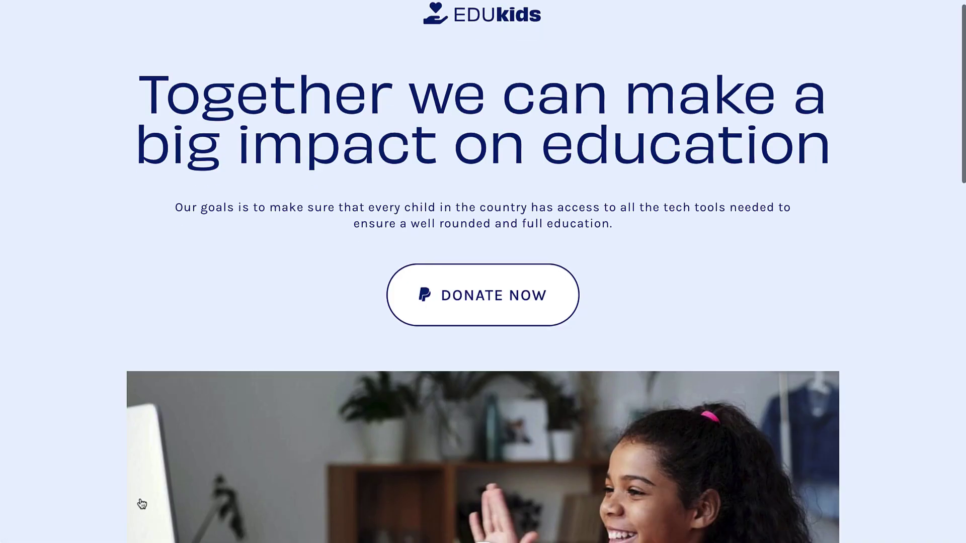
{"action": "scroll", "coordinate": [142, 504], "scroll_direction": "down", "scroll_amount": 5}
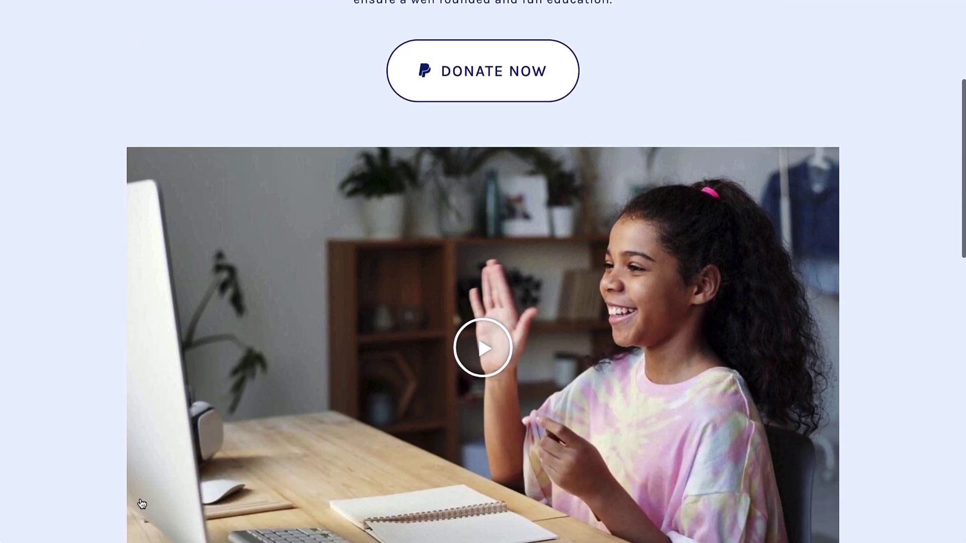
{"action": "scroll", "coordinate": [140, 499], "scroll_direction": "down", "scroll_amount": 5}
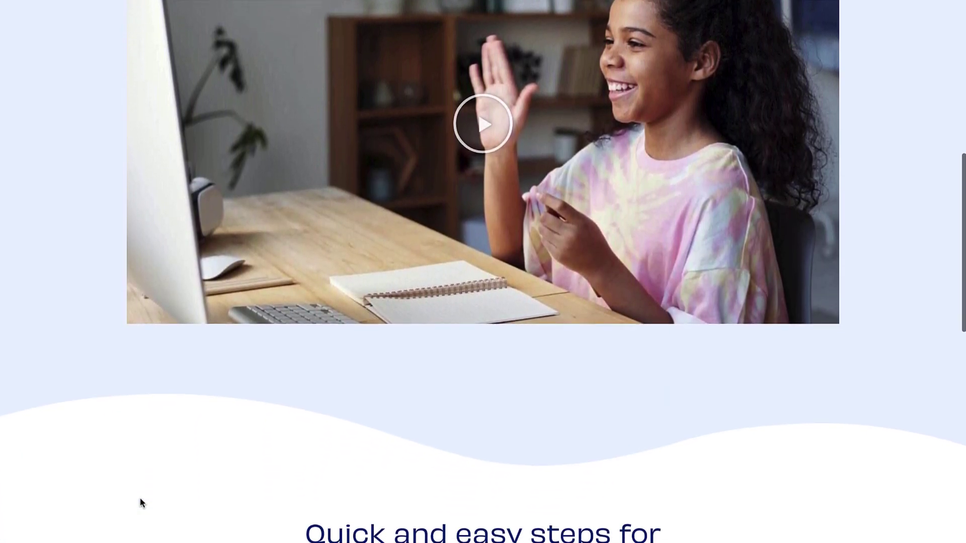
{"action": "scroll", "coordinate": [140, 502], "scroll_direction": "down", "scroll_amount": 3}
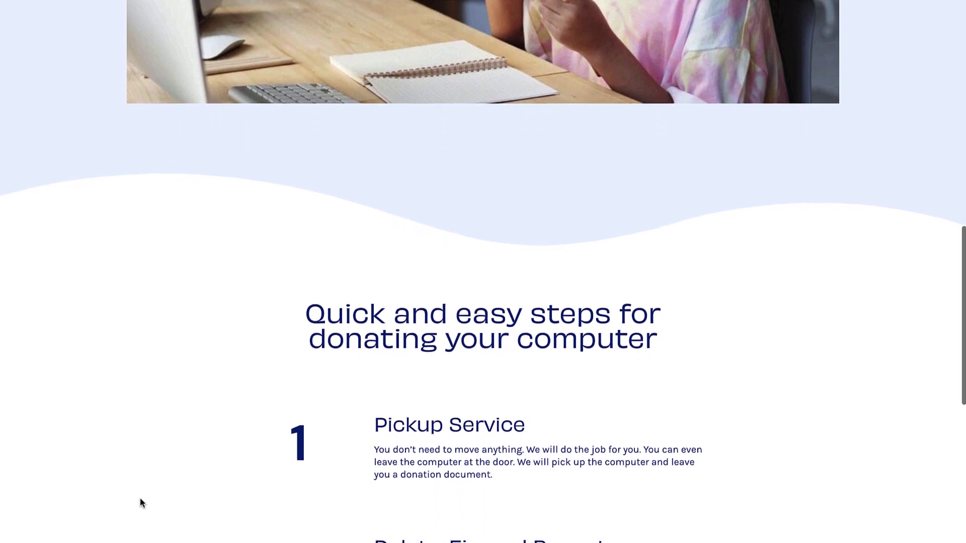
{"action": "scroll", "coordinate": [140, 501], "scroll_direction": "up", "scroll_amount": 12}
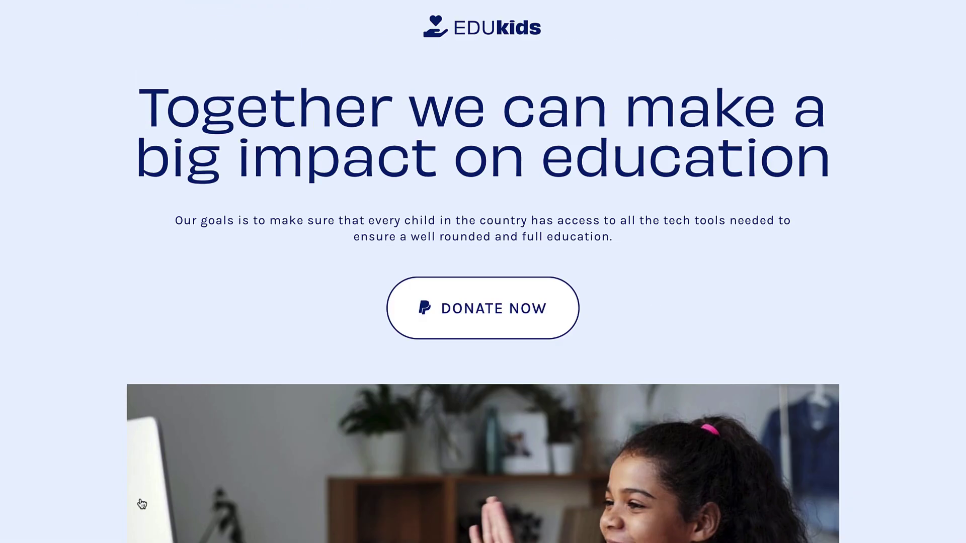
- Test the live Donate Now link and continue with Donate with PayPal for $50.00
{"action": "left_click", "coordinate": [476, 309]}
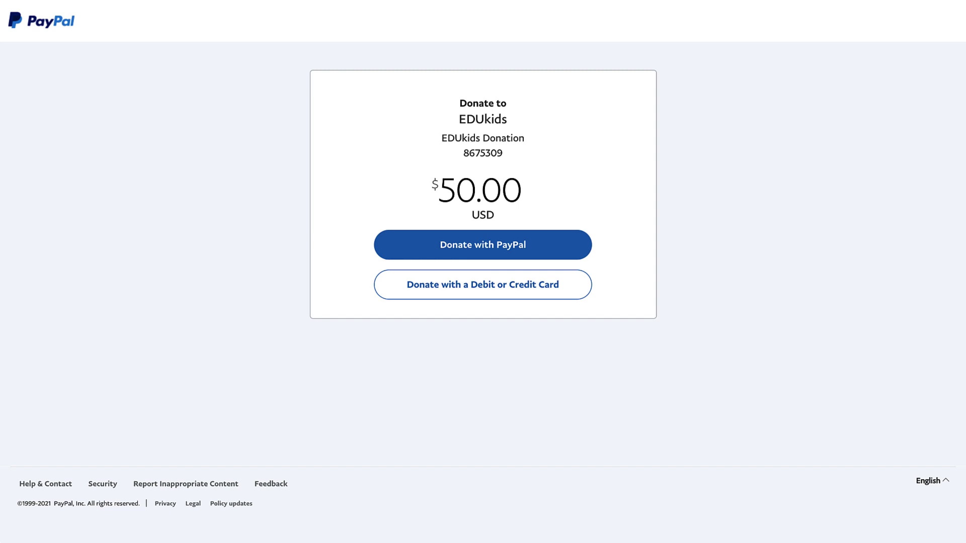
{"action": "left_click", "coordinate": [479, 249]}
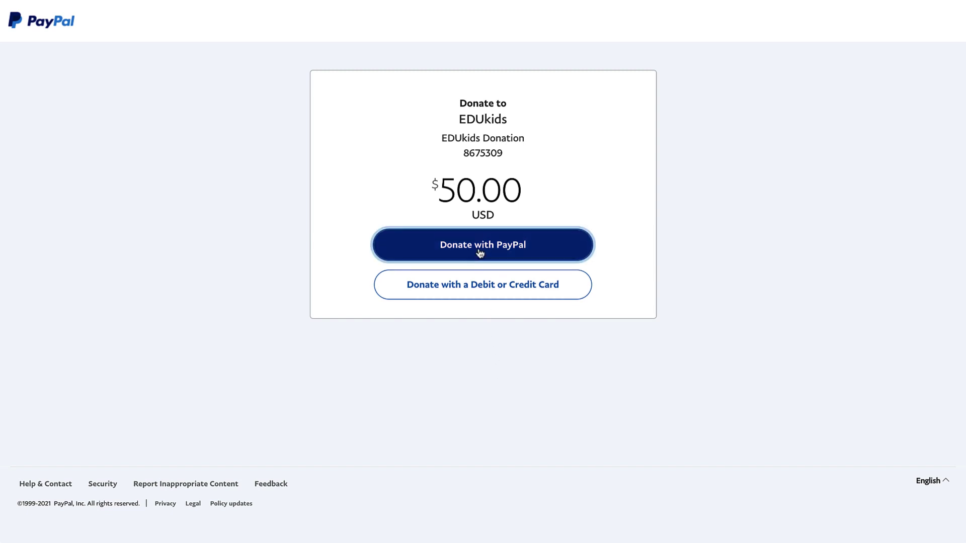